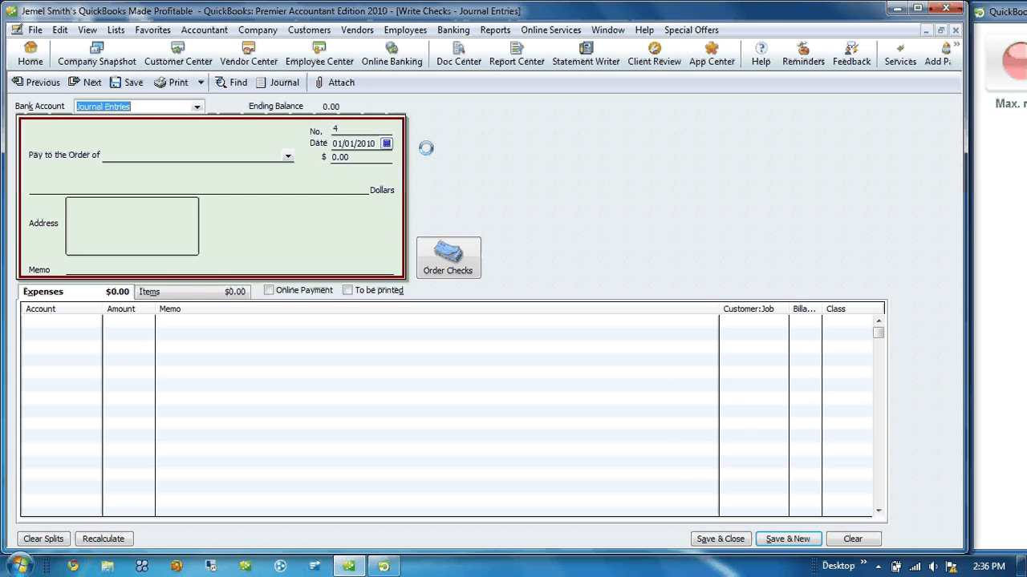
Draw the check on the Checking account and maximize the QuickBooks window.
key(alt+Down)
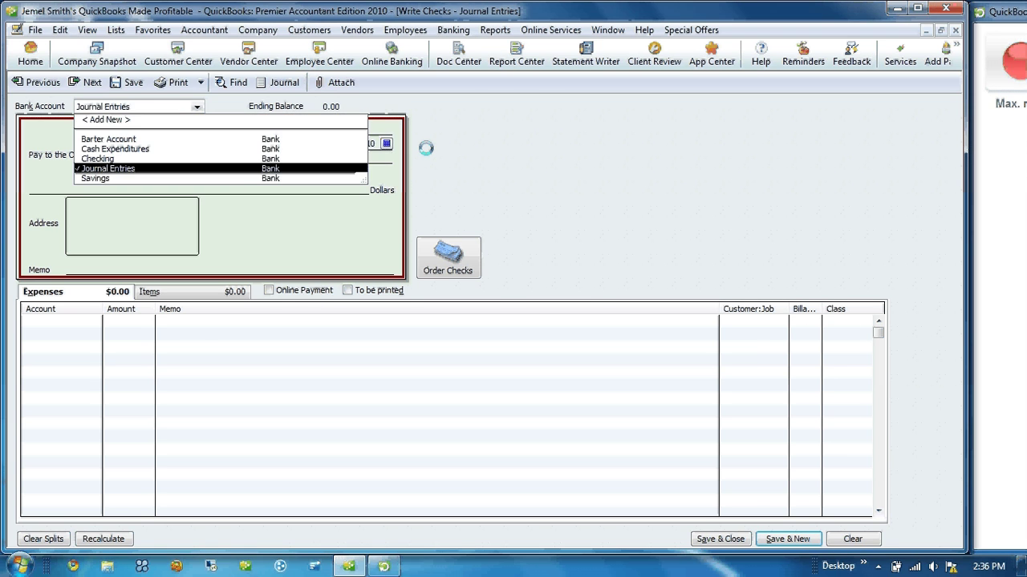
key(Up)
key(Return)
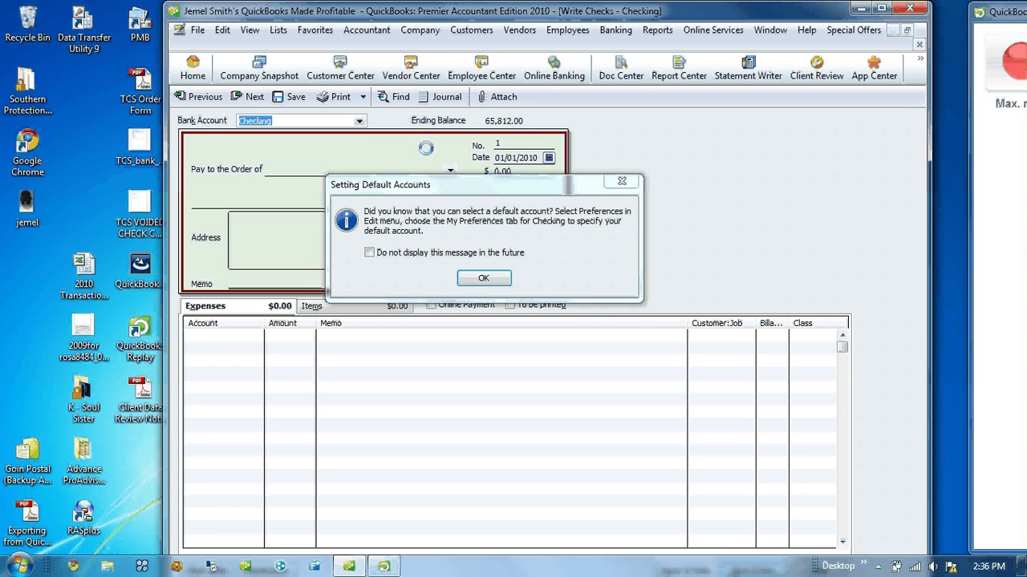
key(Return)
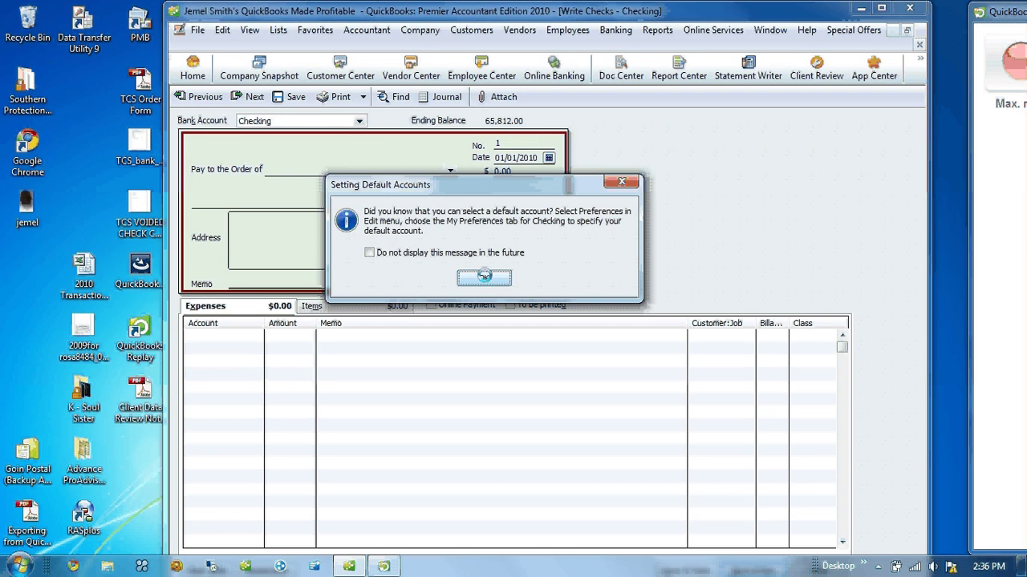
click(880, 9)
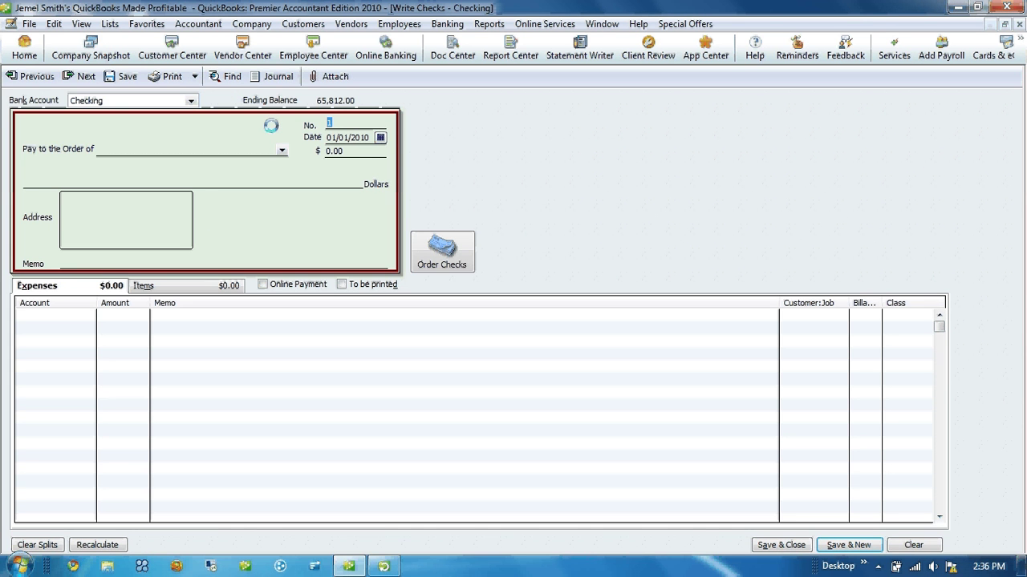
Mark the check to be printed and make it payable to National Motor Company.
key(t)
key(Tab)
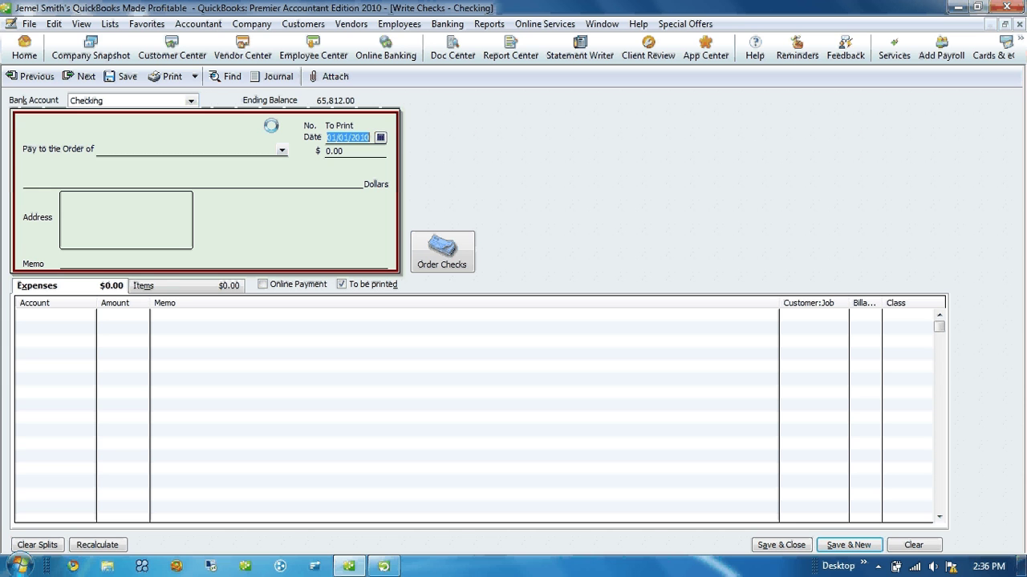
key(Tab)
text(Na)
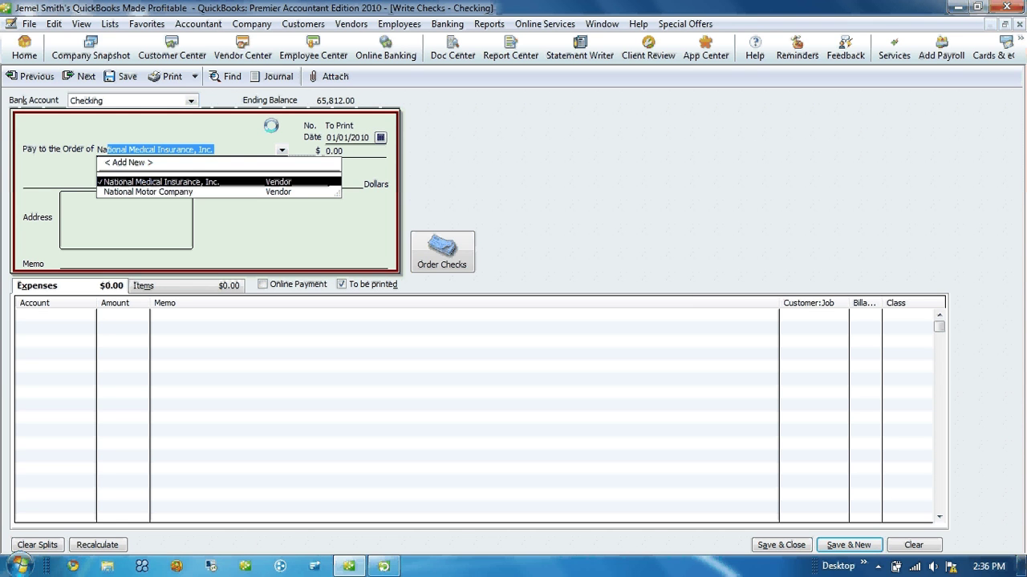
key(Down)
key(Tab)
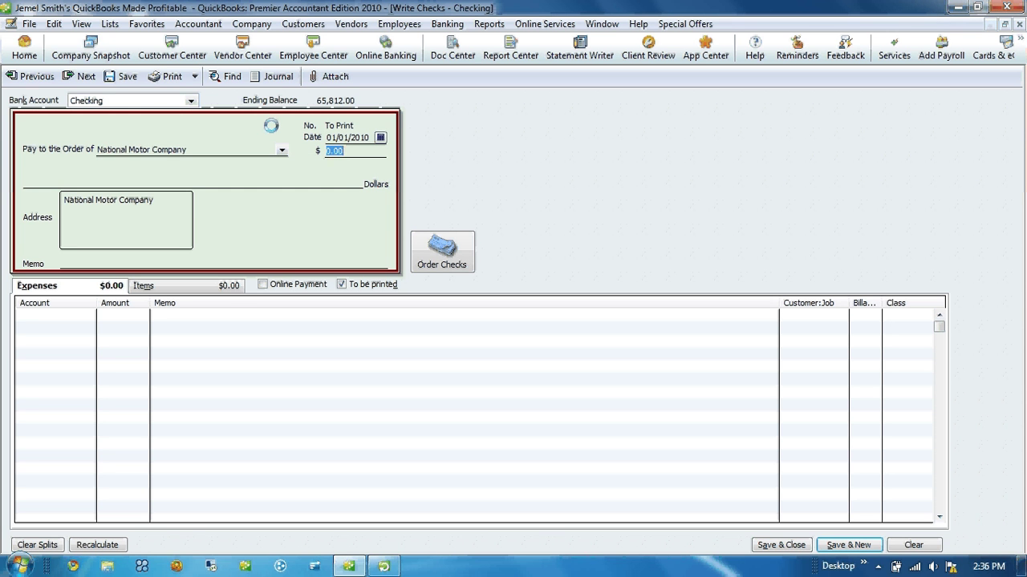
Switch to the Items lines and enter 2007 Chevy Truck as the first item.
click(144, 286)
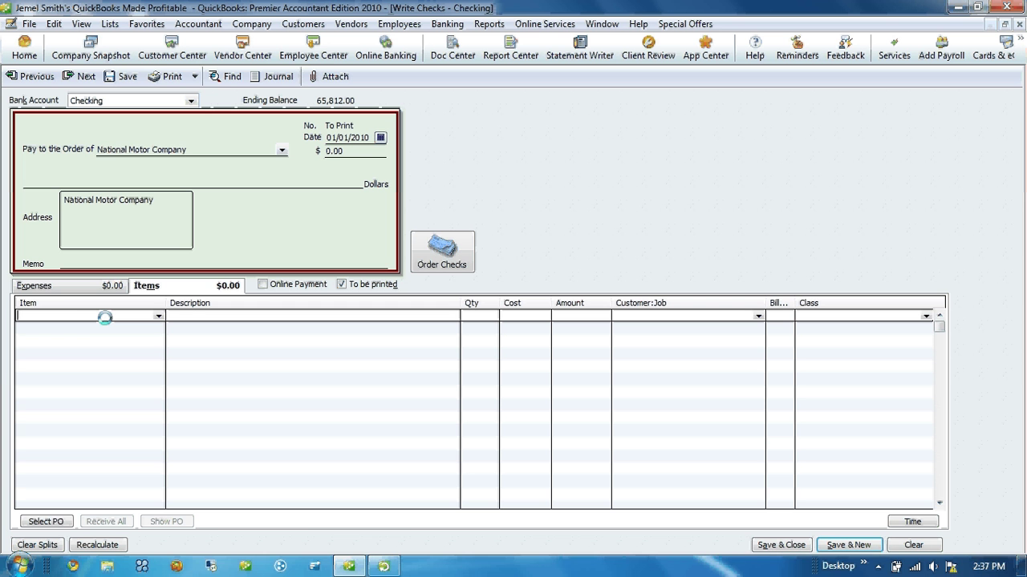
text(200)
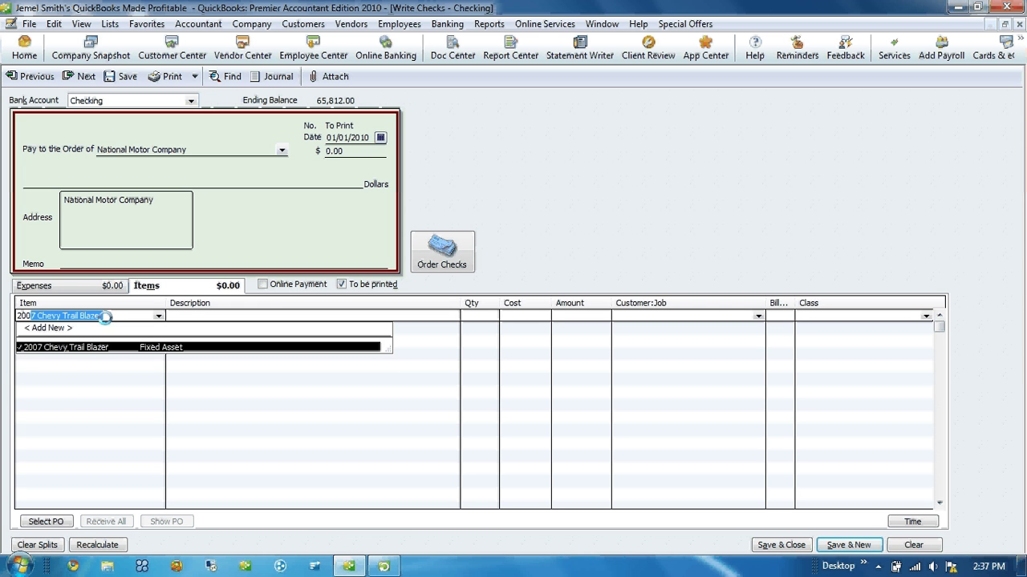
text(7)
key(Delete)
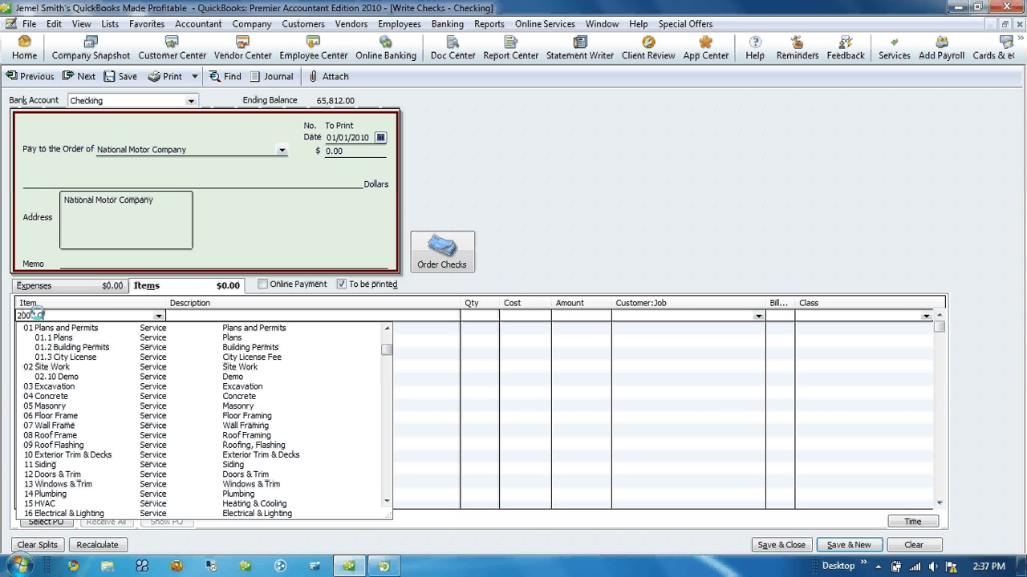
text(Chevy Truck)
key(Tab)
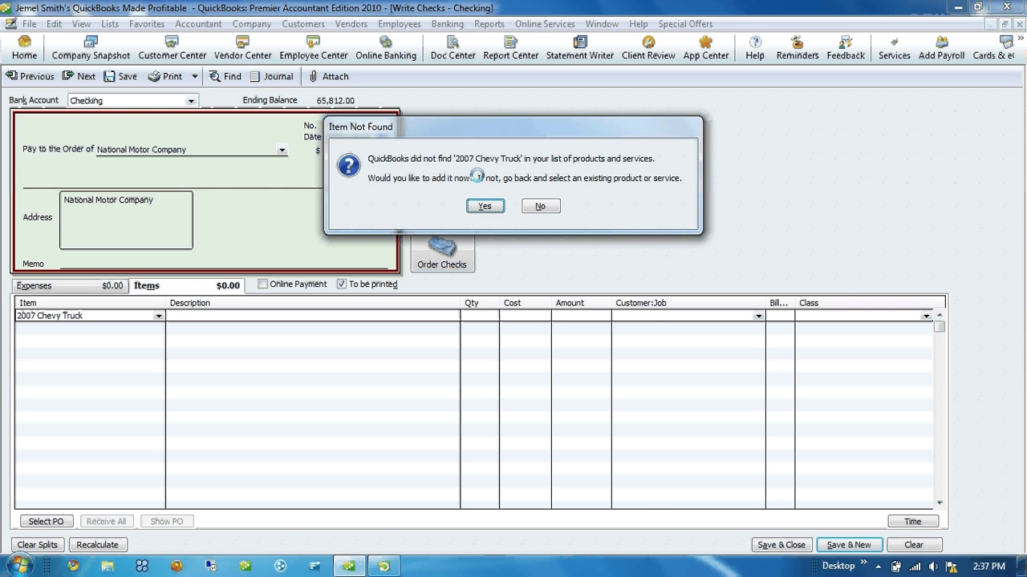
Add 2007 Chevy Truck as a new Fixed Asset item with a matching purchase description.
click(478, 206)
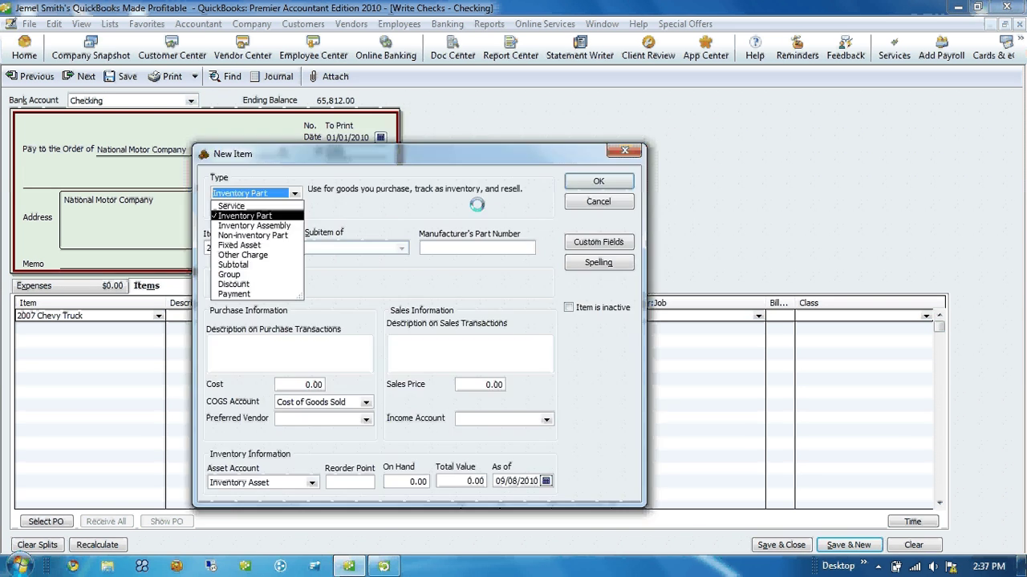
click(239, 245)
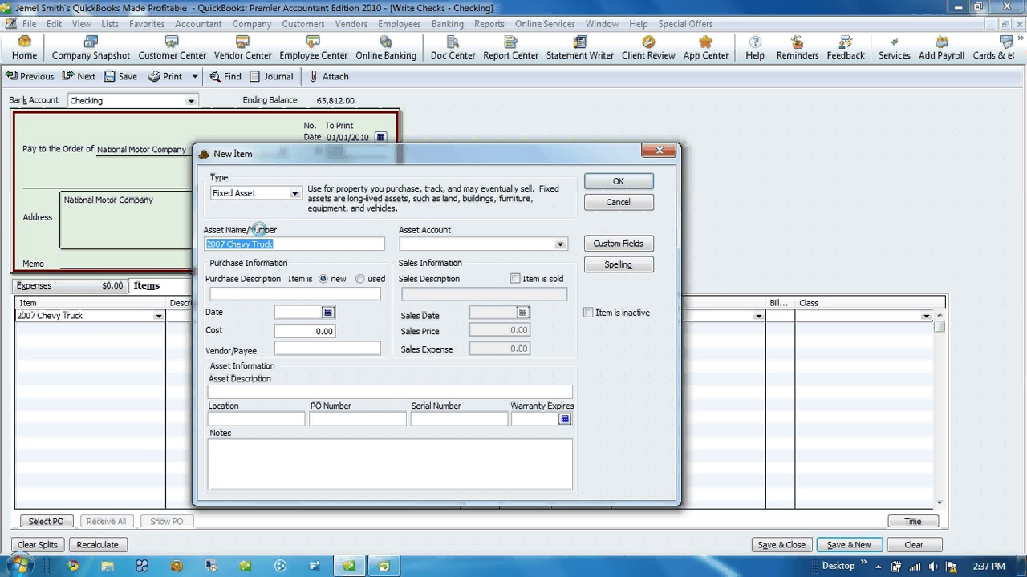
click(264, 293)
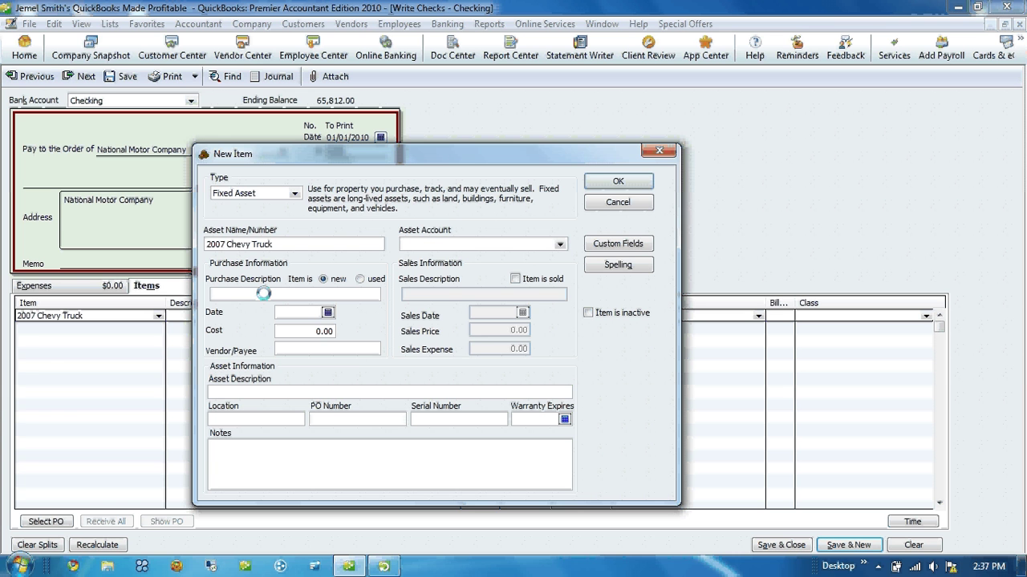
text(2007 Chevy Truck)
Enter purchase date 01/01/2010, cost 24,995.00 and asset account 2007 Chevy Truck.
key(Tab)
text(t)
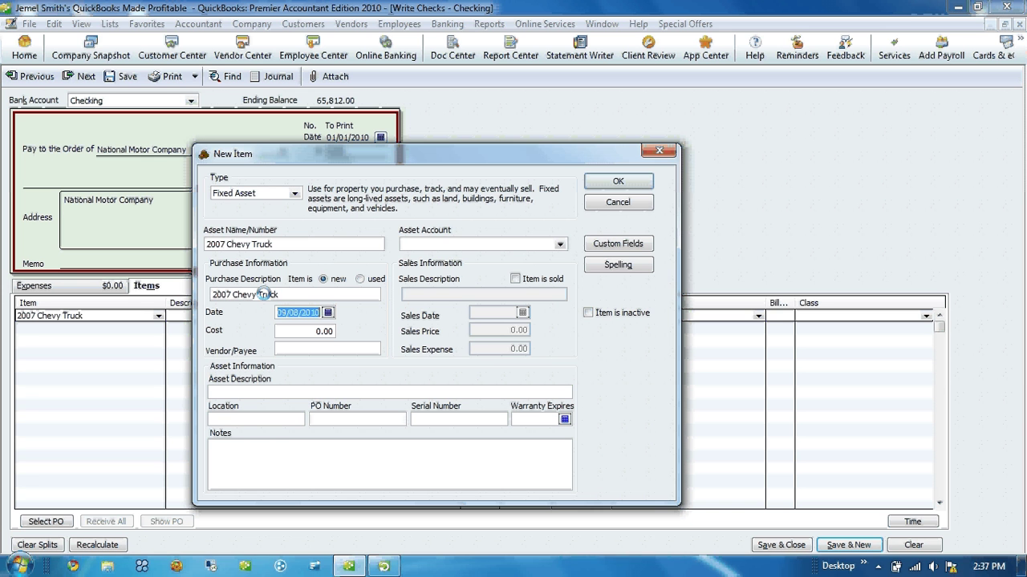
text(0101)
key(Tab)
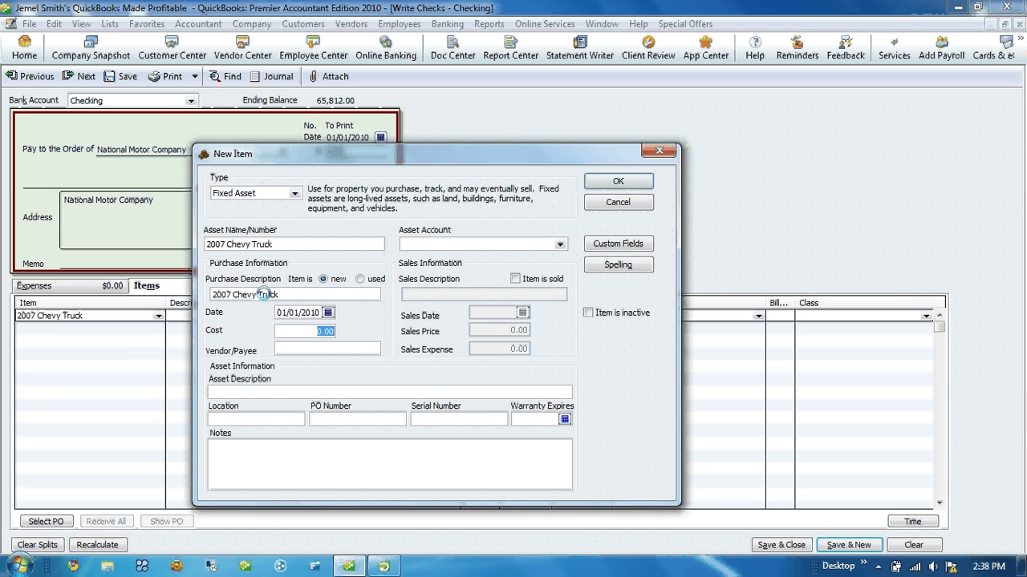
text(24995)
key(Tab)
key(Tab)
text(2007 Che)
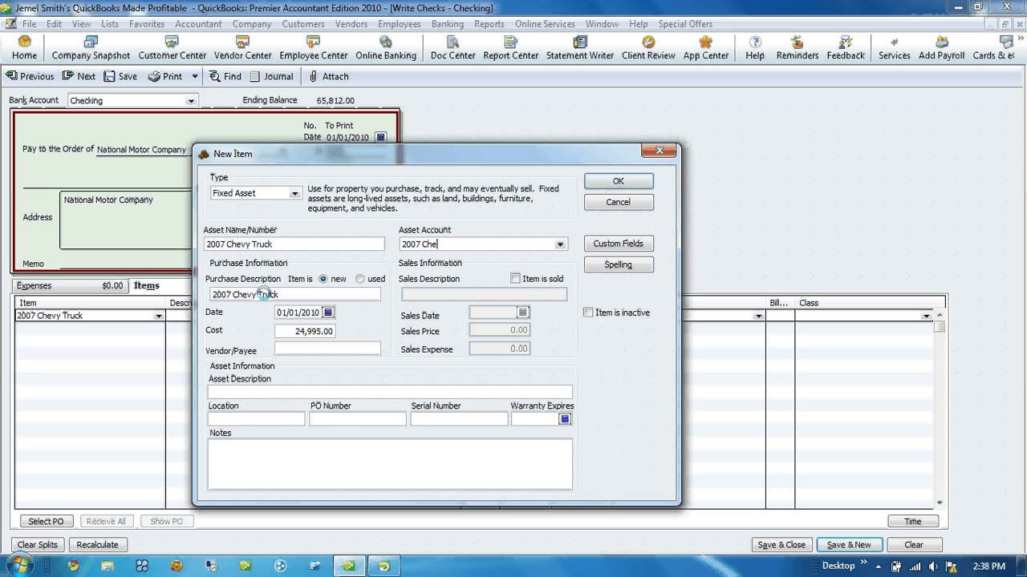
text(vy Truck)
key(Tab)
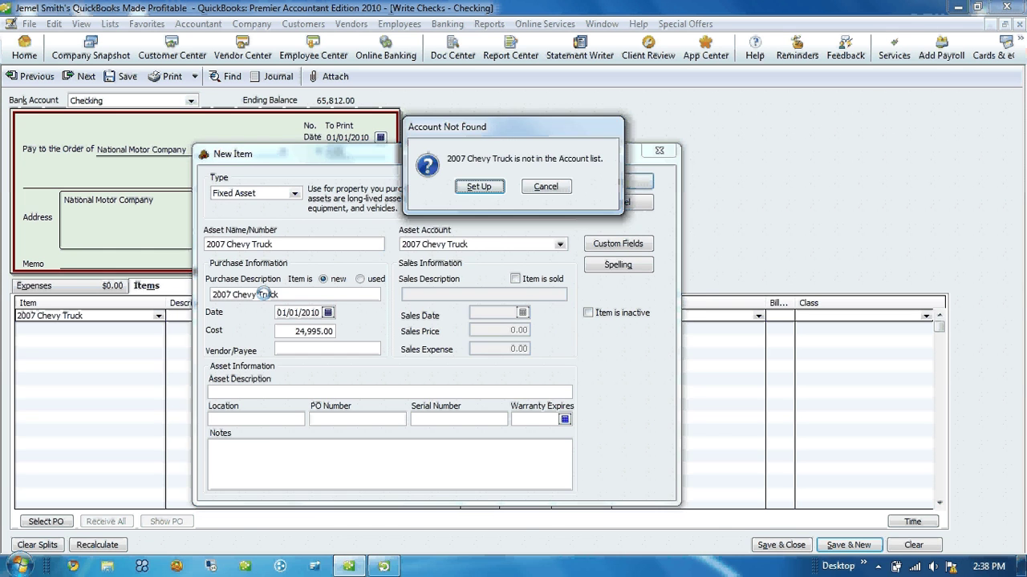
Create the 2007 Chevy Truck account and its Original Cost sub-account as the item's asset account.
key(Return)
key(Tab)
key(Tab)
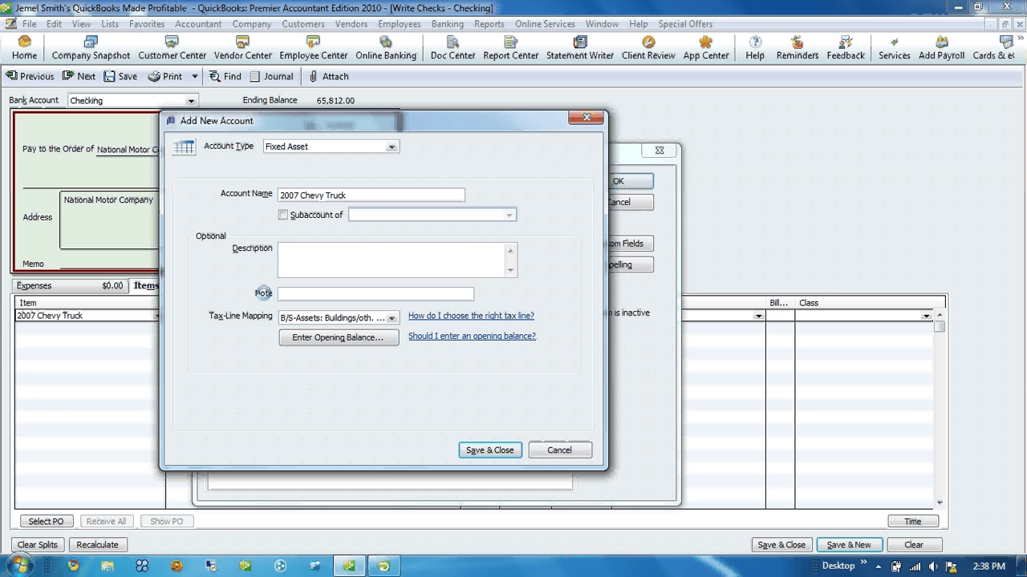
key(Return)
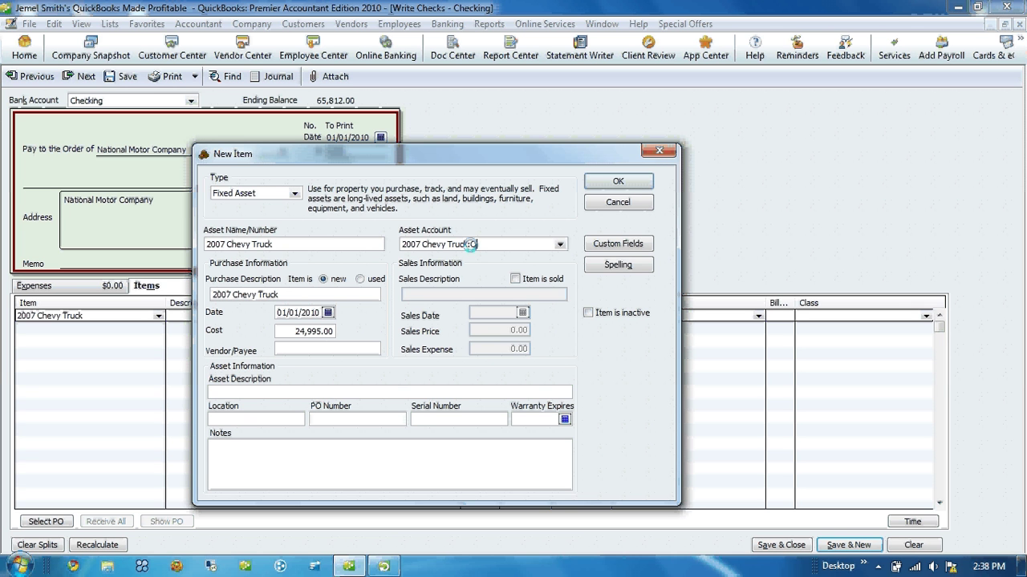
text(Original Cost)
key(Tab)
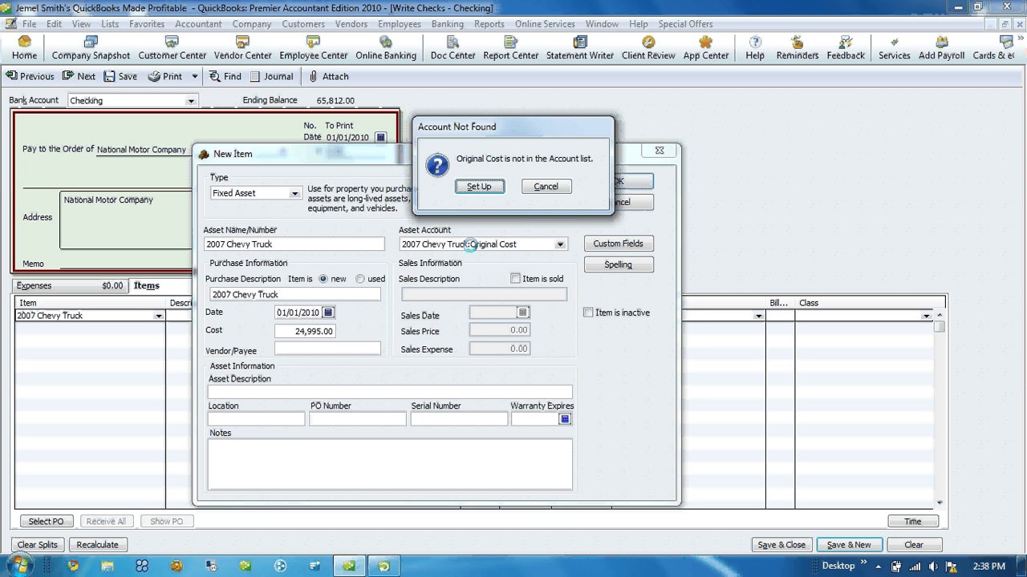
key(Return)
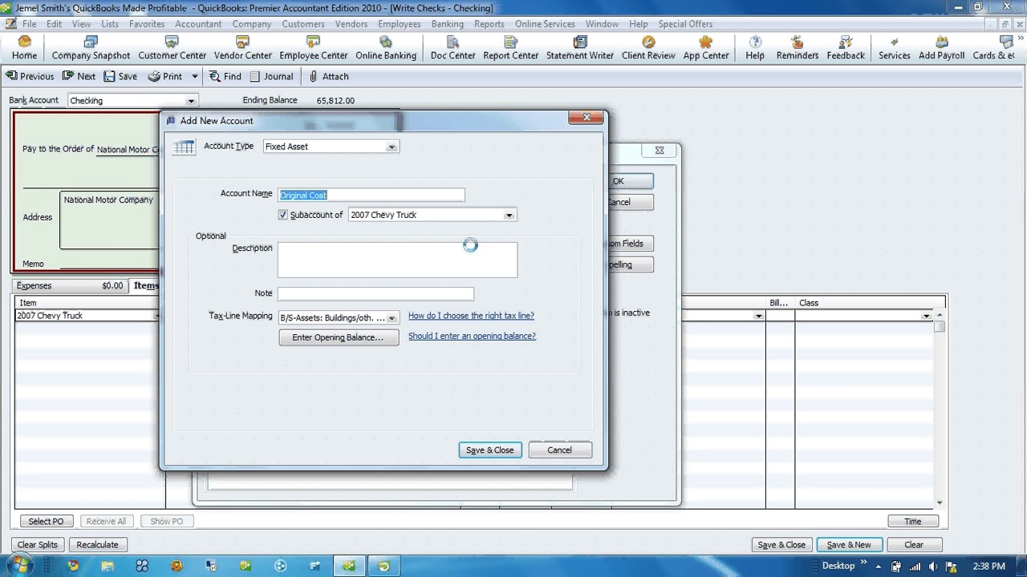
key(Return)
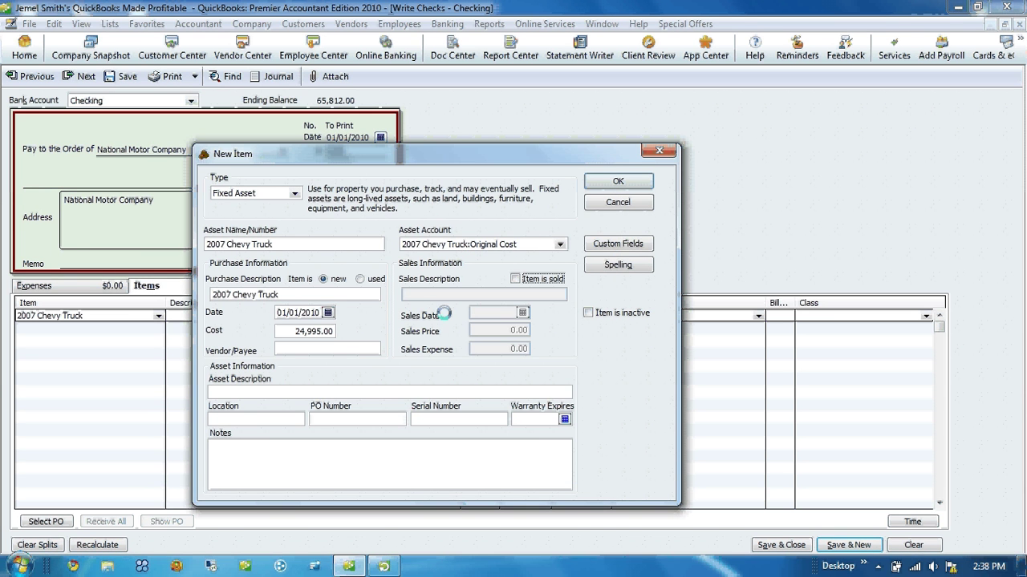
Save the fixed asset item, finish the spell check, and show the check's Expenses lines.
click(603, 183)
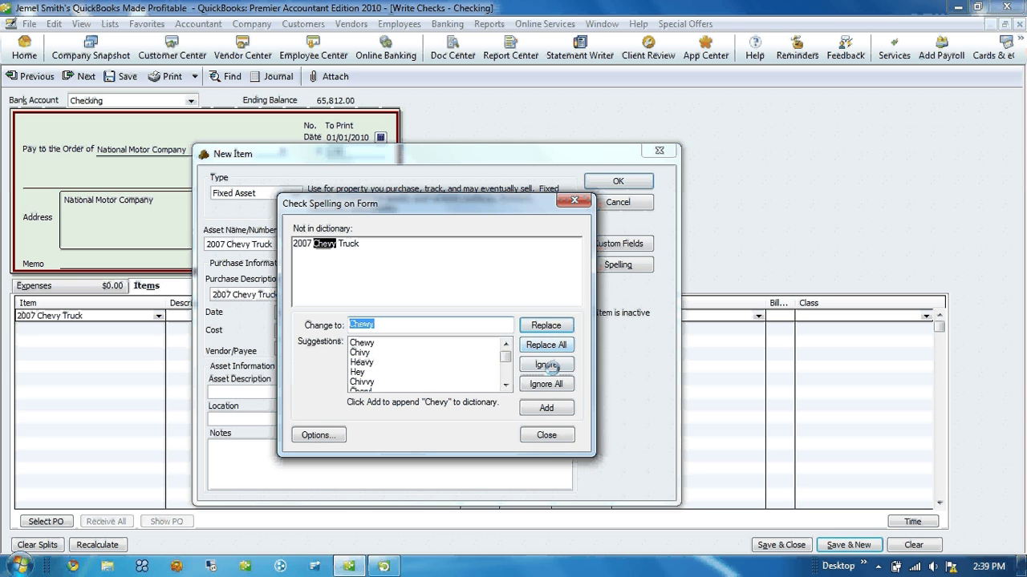
click(544, 434)
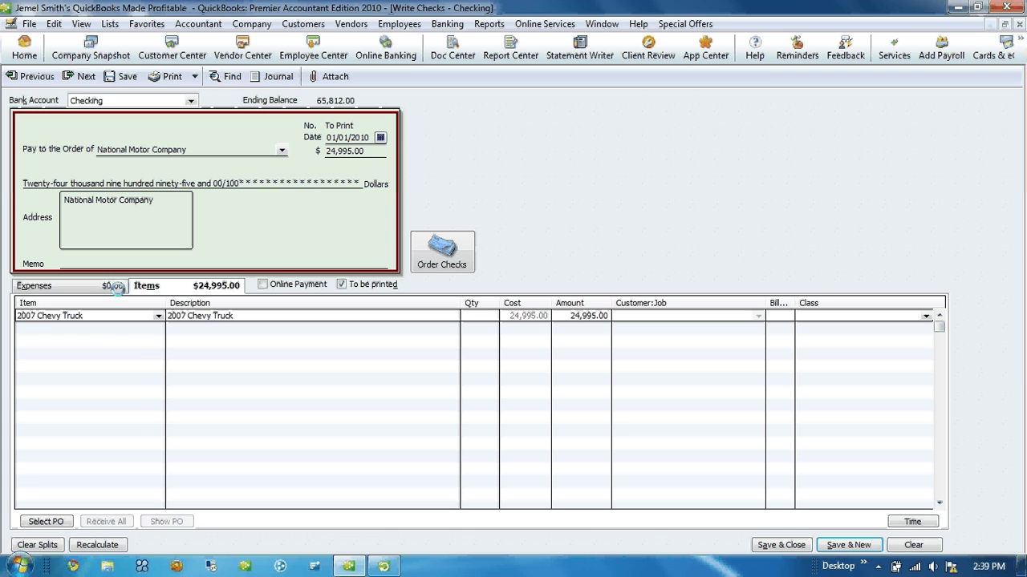
click(116, 287)
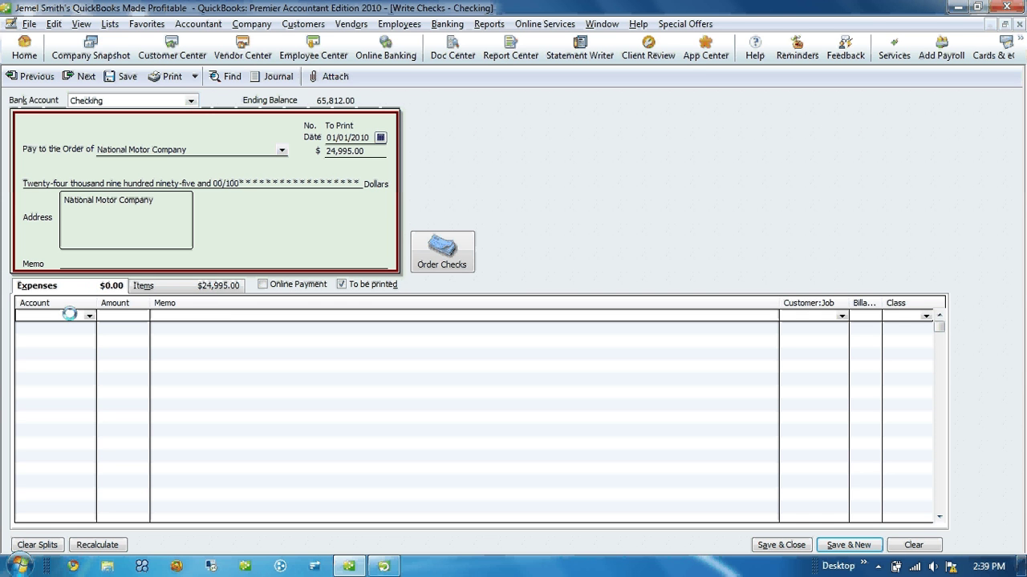
Add a First National Bank line of -19,000.00 with memo 'To record loan on 2007 Chevy Truck'.
key(alt+f)
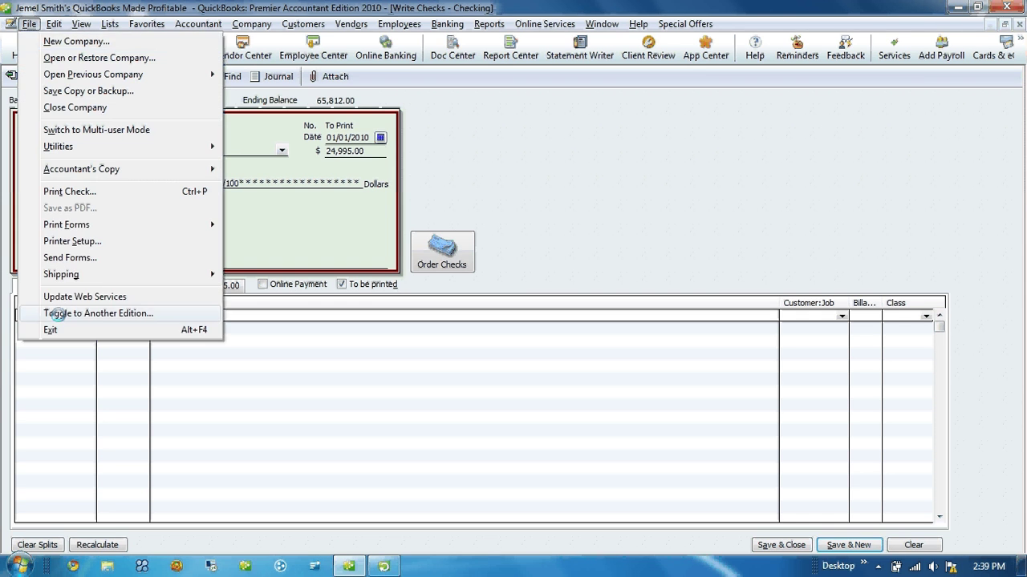
click(57, 353)
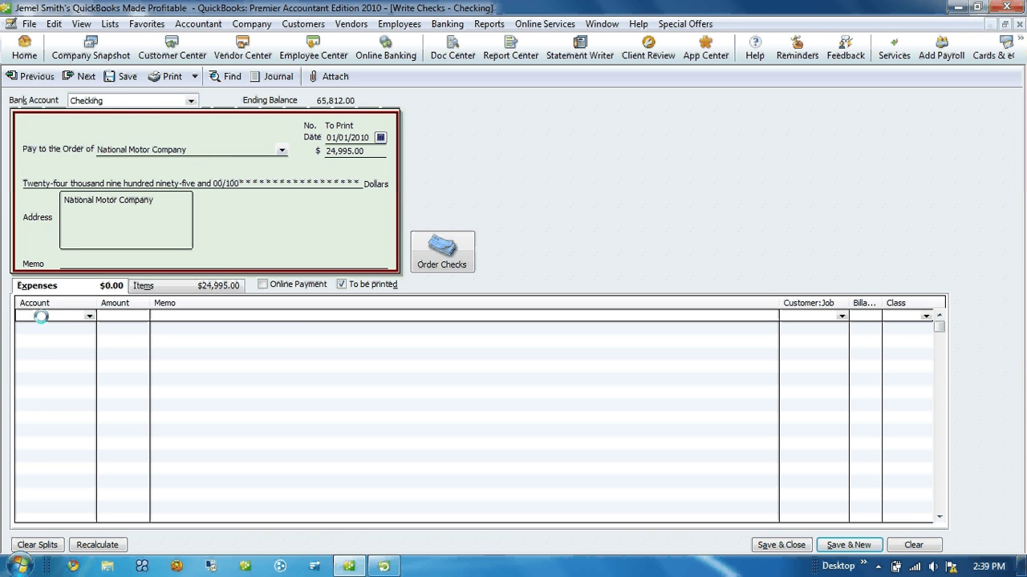
text(First National Bank)
key(Tab)
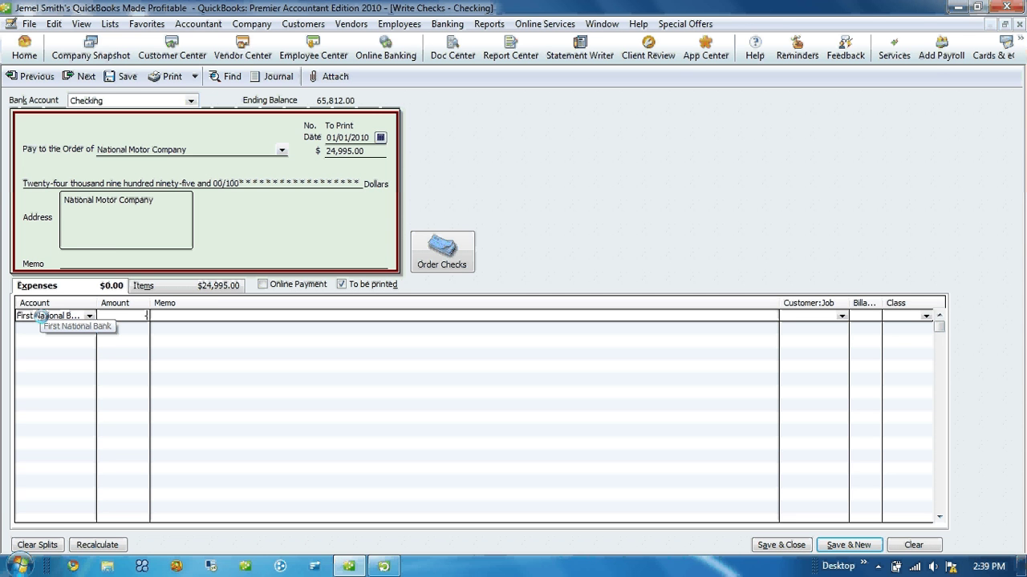
text(19,0)
text(00)
key(Tab)
text(To record)
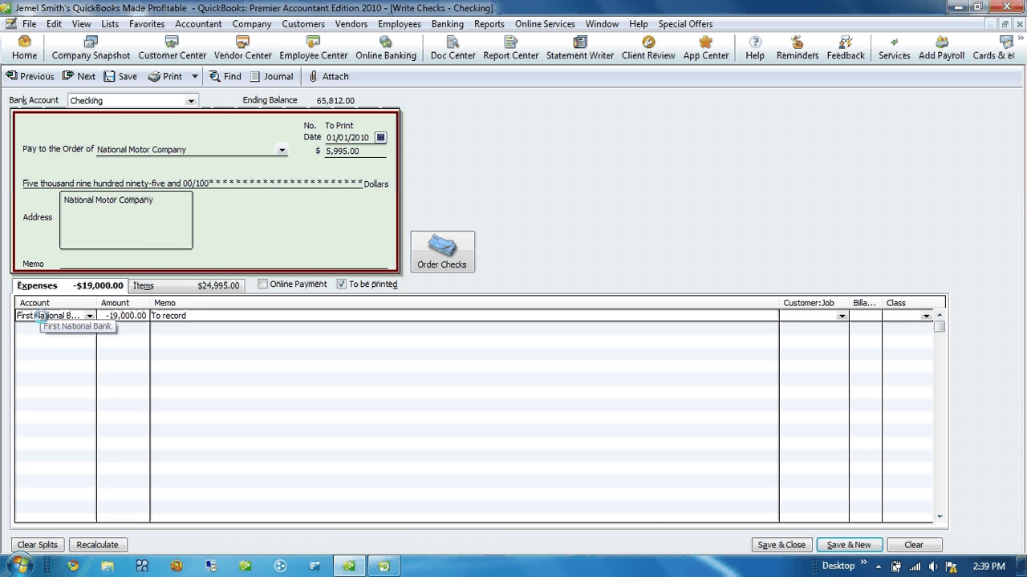
text( loan on 2007 Chevy Truck)
key(Tab)
key(Tab)
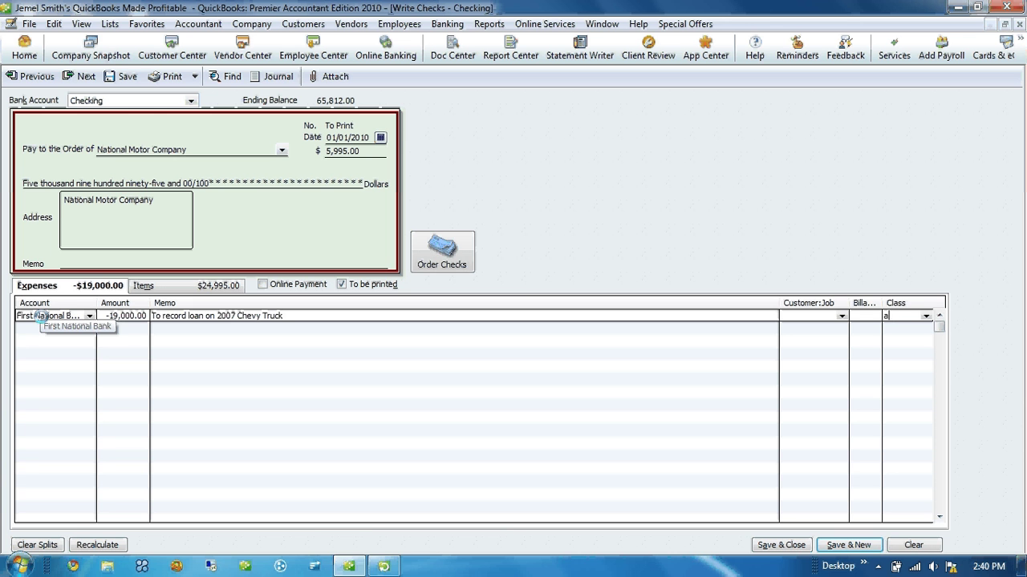
key(Tab)
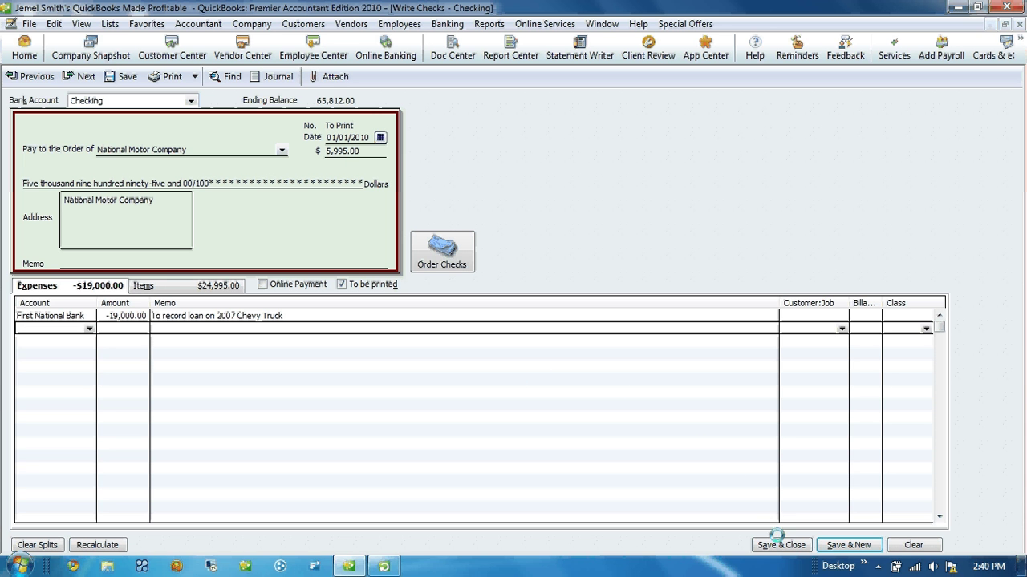
Save the back-dated 5,995.00 check past the date warning and class prompt.
click(117, 77)
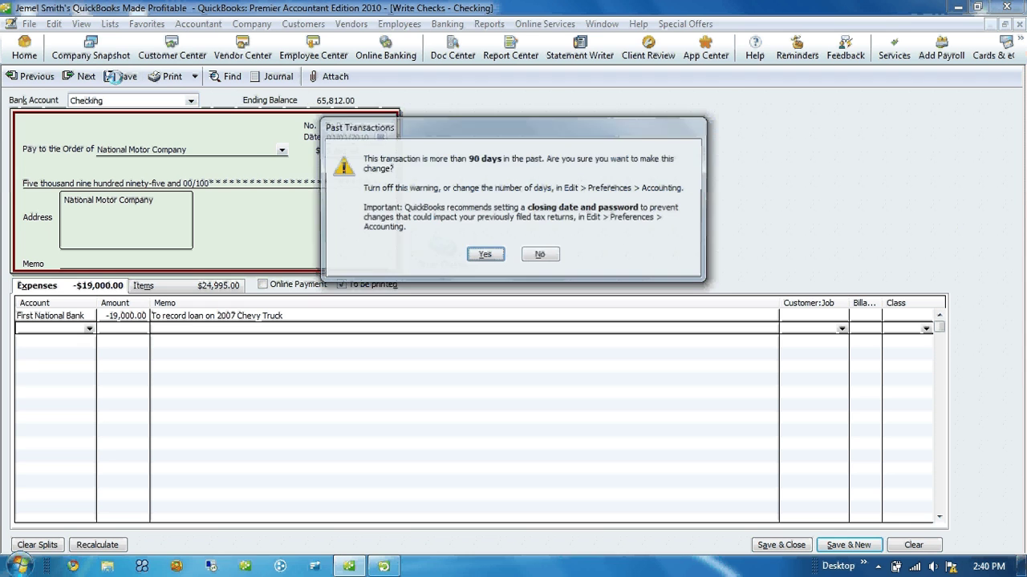
click(481, 253)
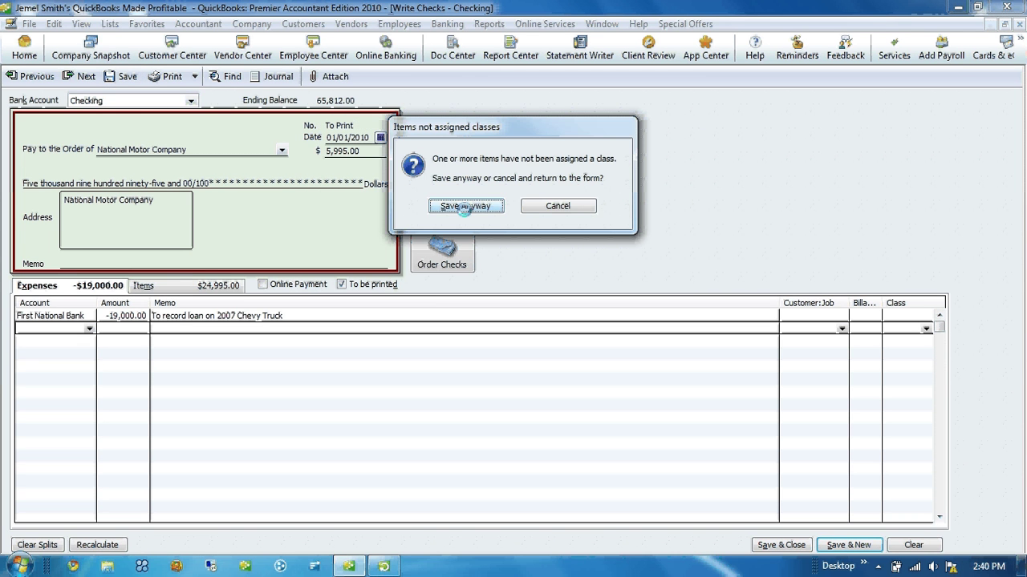
click(465, 206)
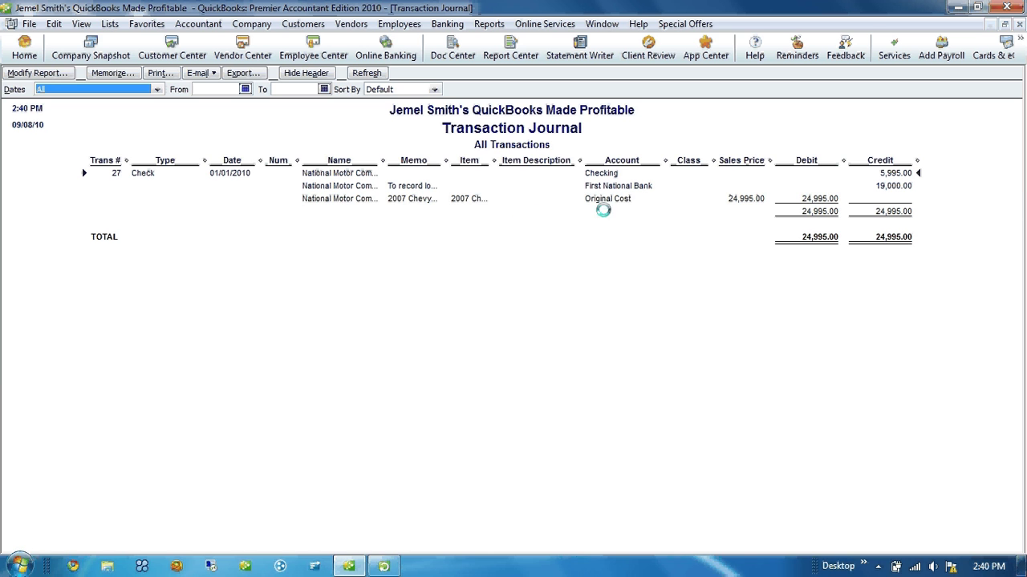
Open the check's journal entry, removing the Num column and widening Name.
key(Escape)
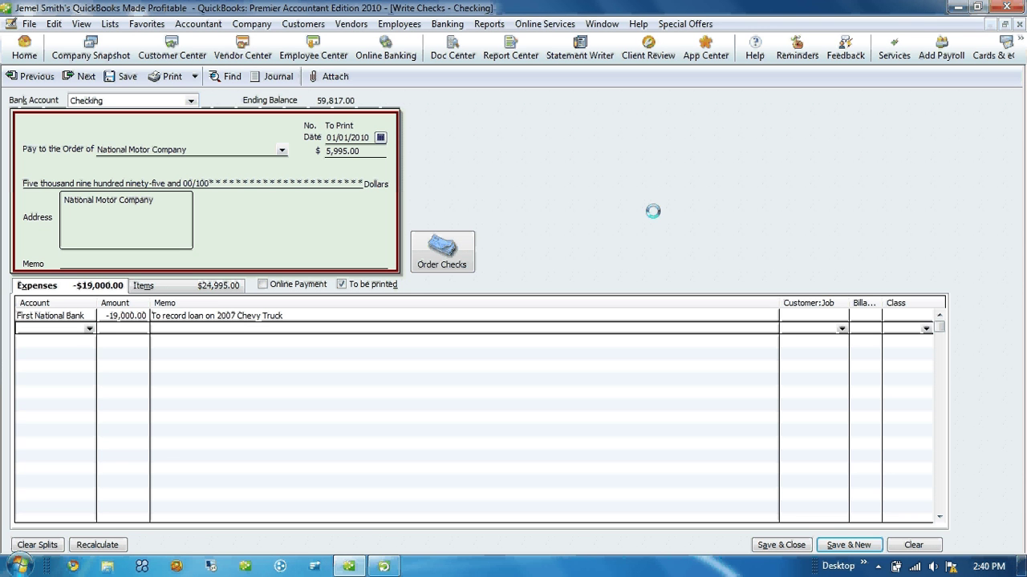
click(270, 77)
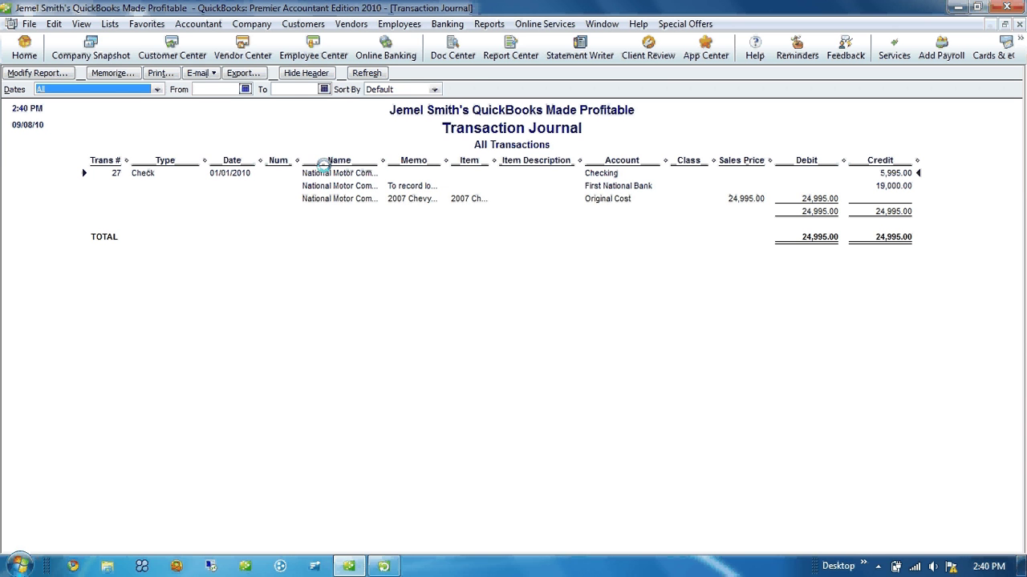
drag(296, 160, 230, 160)
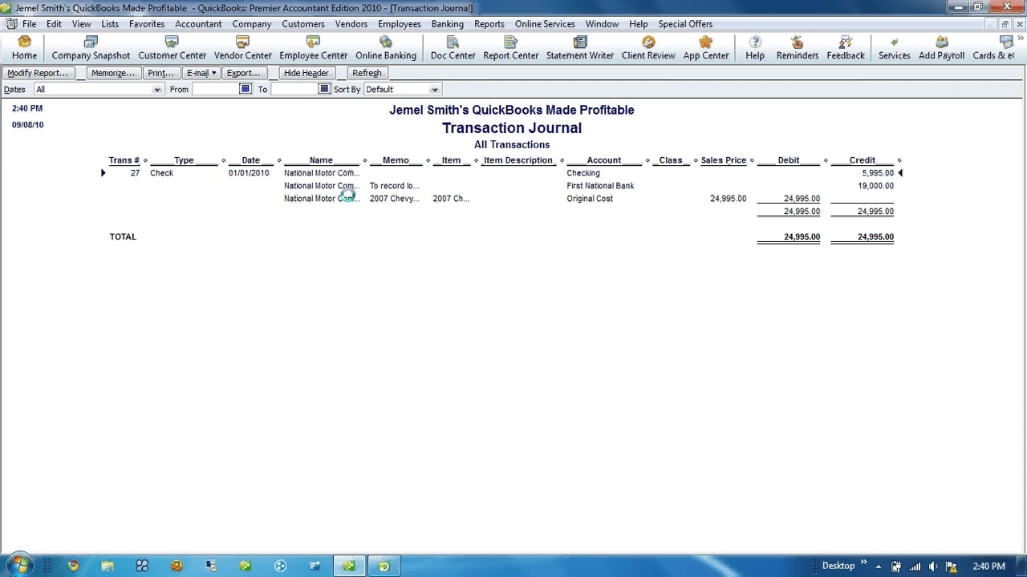
drag(364, 160, 397, 160)
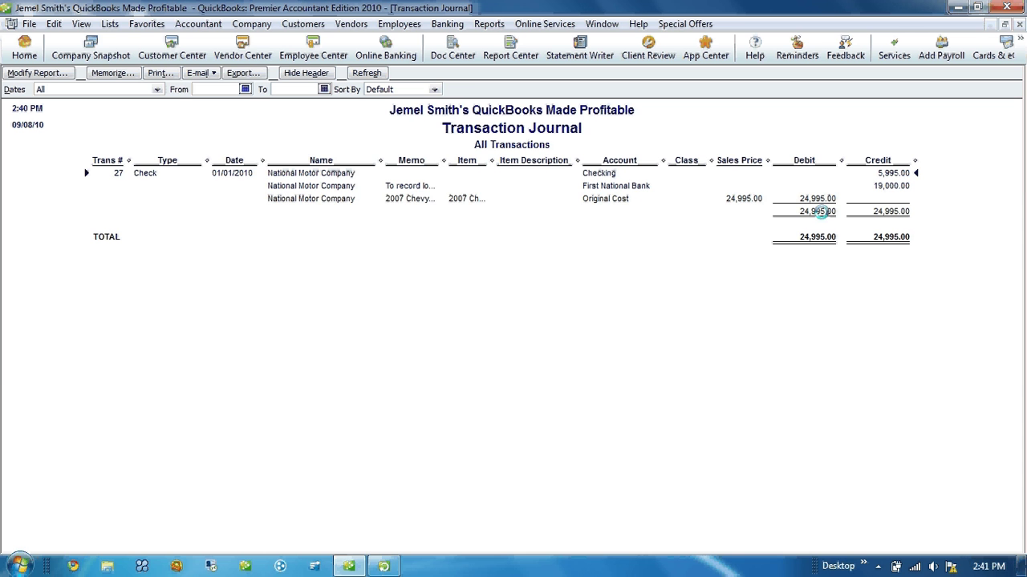
Close the journal, check and home page, then open the Chart of Accounts full size.
key(Escape)
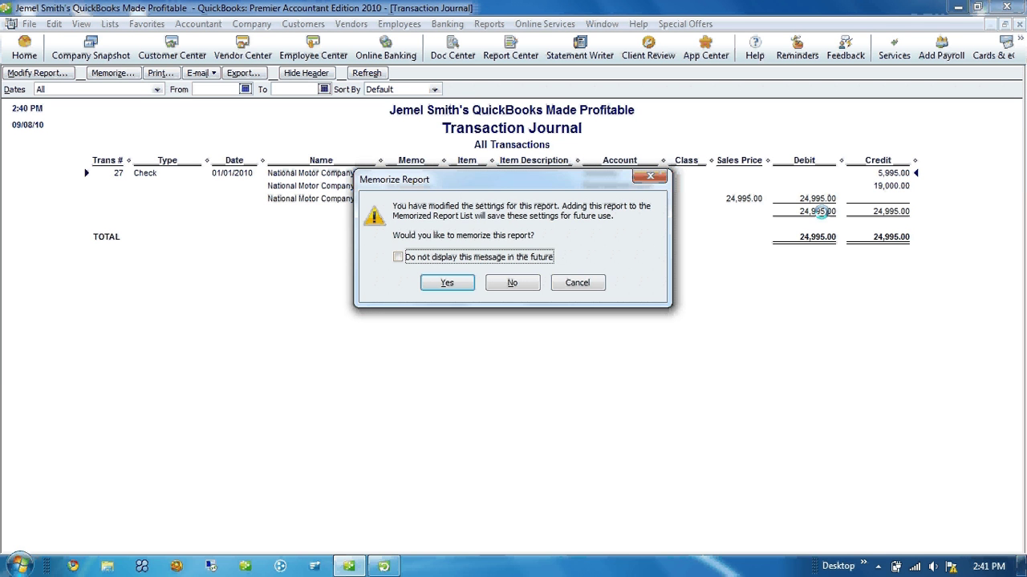
key(n)
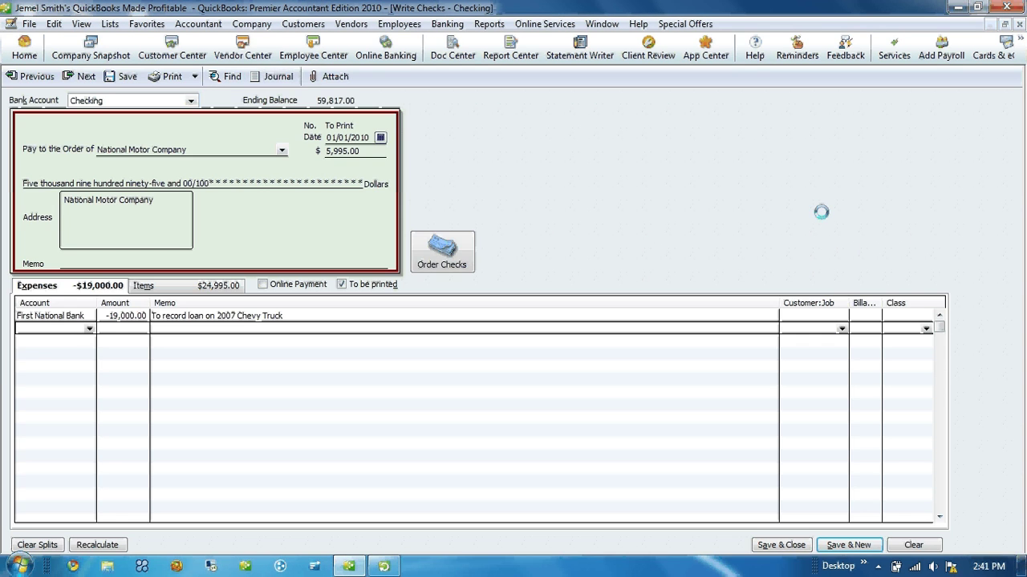
key(Escape)
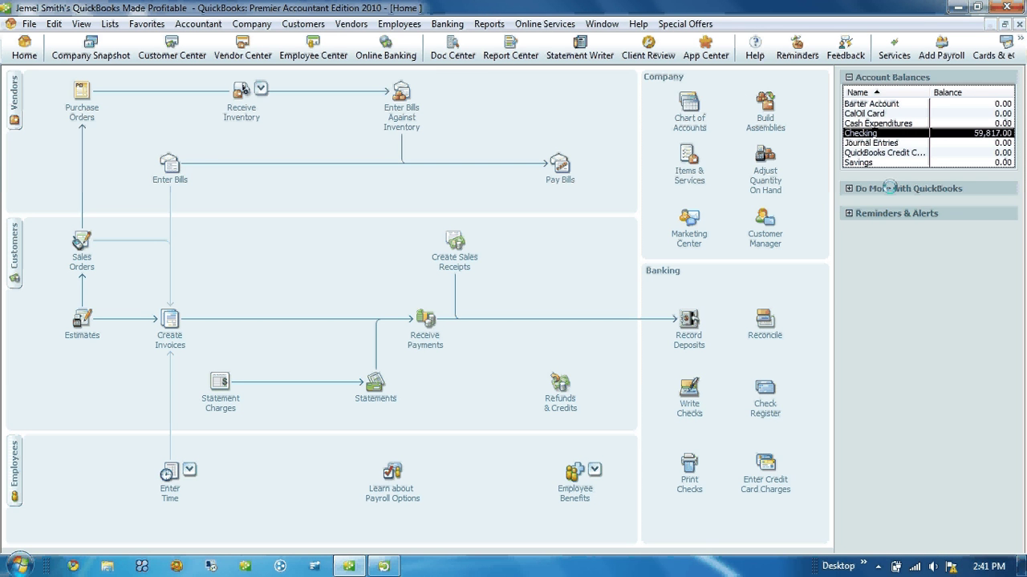
key(Escape)
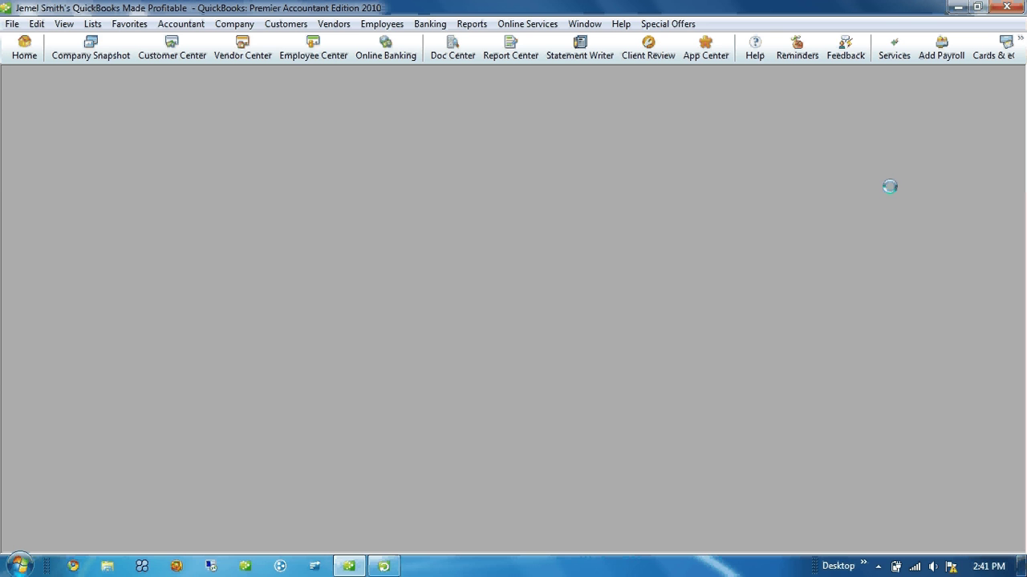
key(ctrl+a)
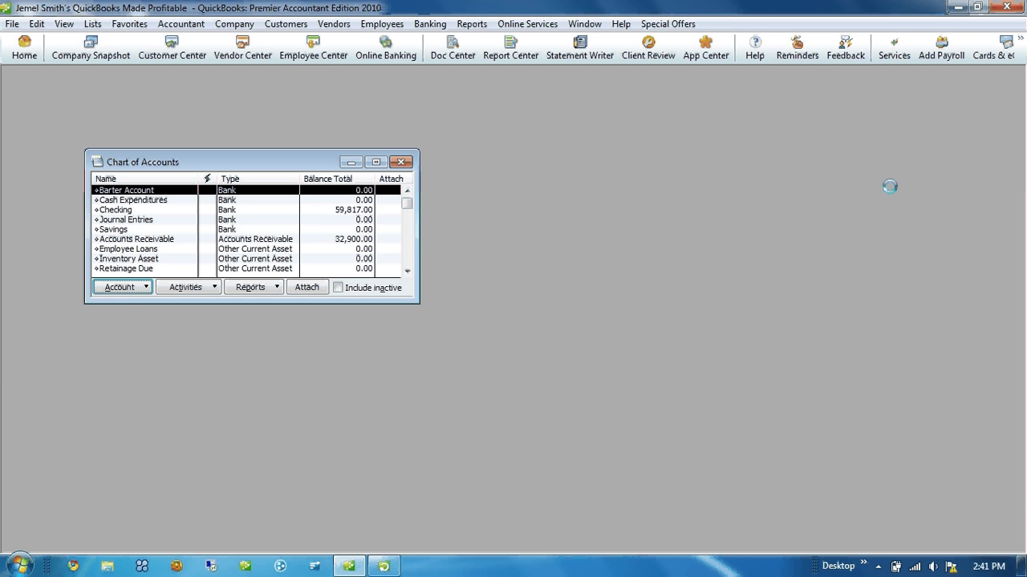
click(376, 162)
Make Accumulated Depreciation a sub-account of 2007 Chevy Truck, placed below Original Cost.
click(411, 231)
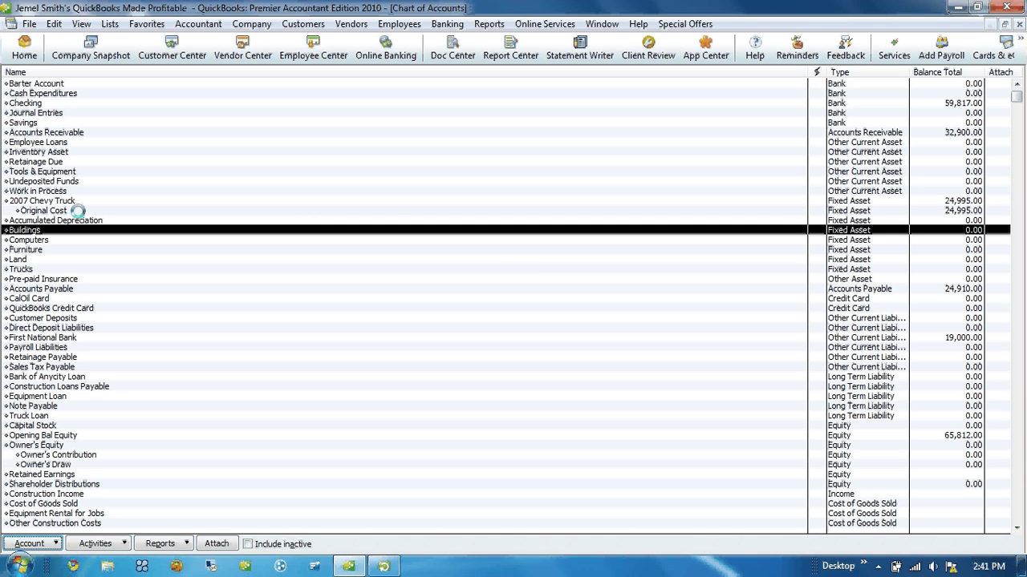
click(38, 210)
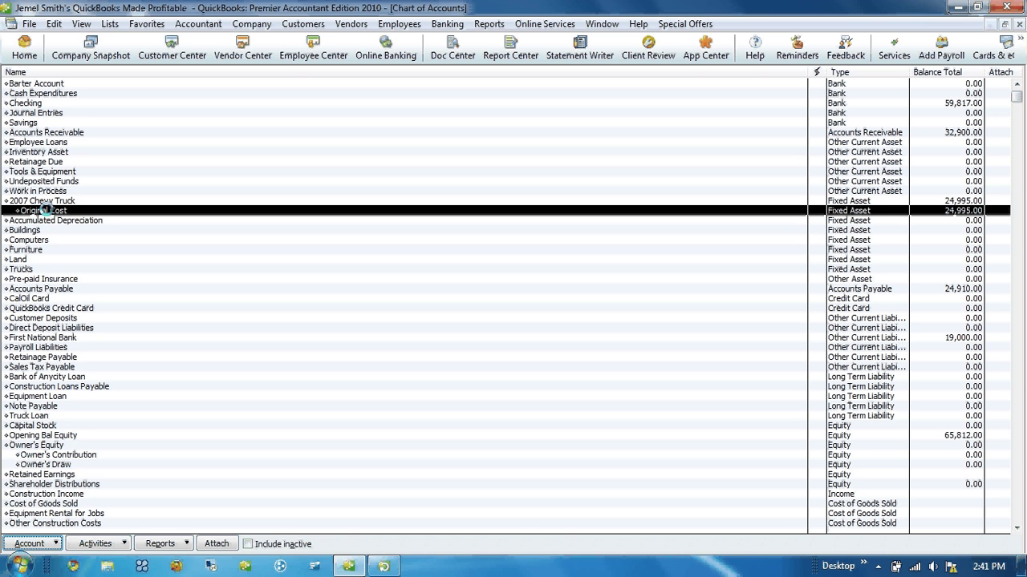
click(46, 220)
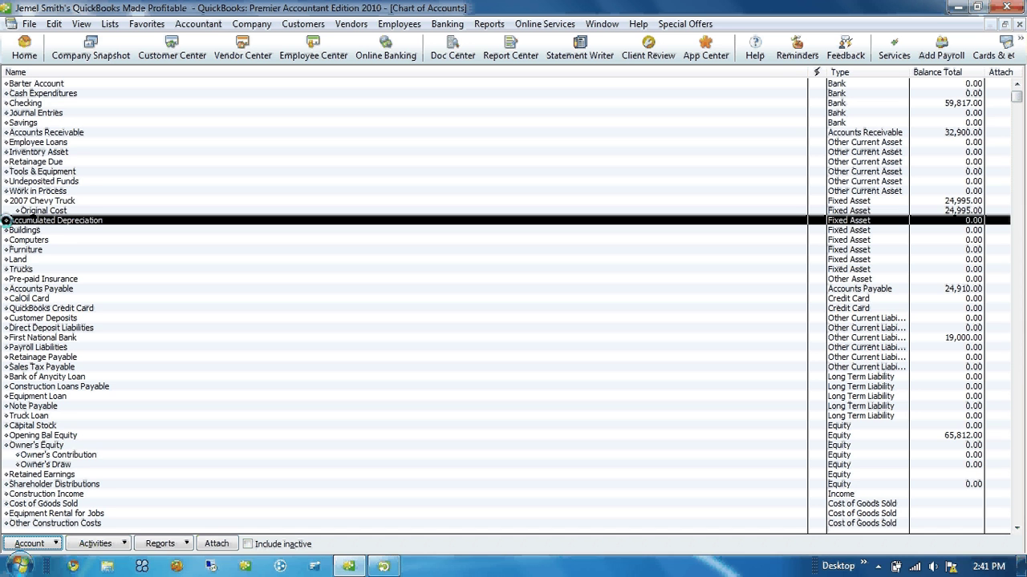
drag(6, 219, 17, 221)
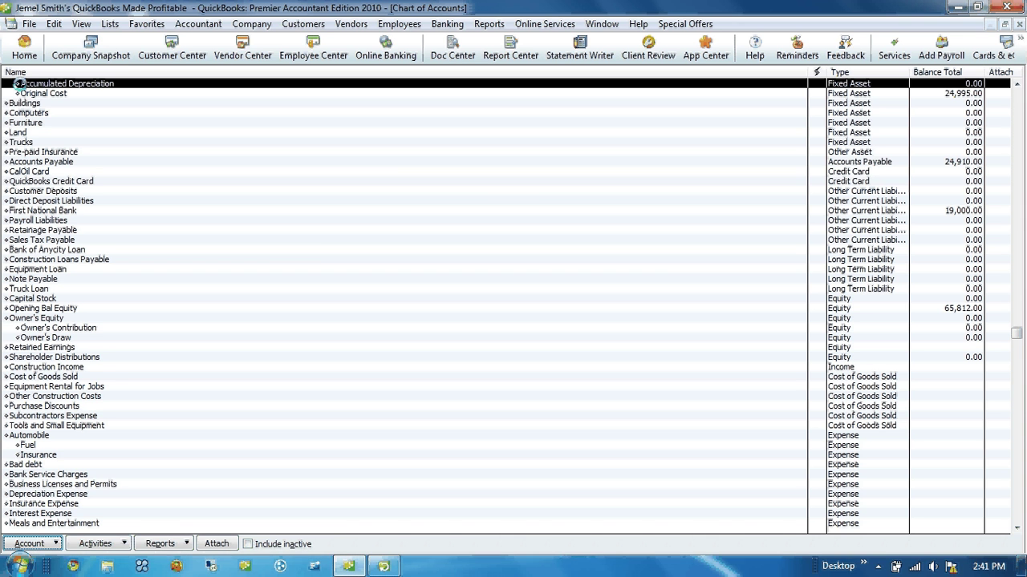
drag(16, 83, 17, 98)
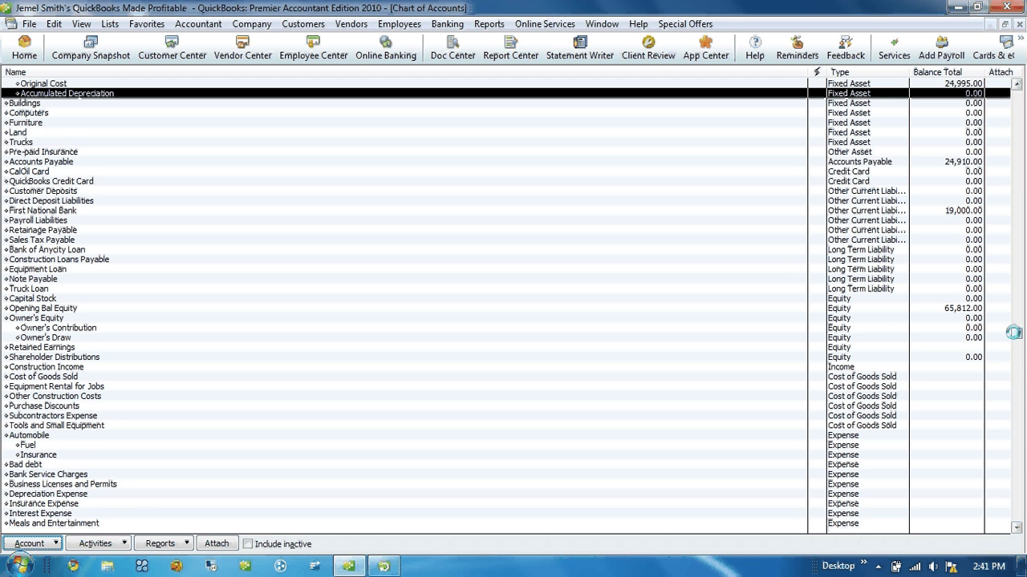
scroll(1013, 321, up, 3)
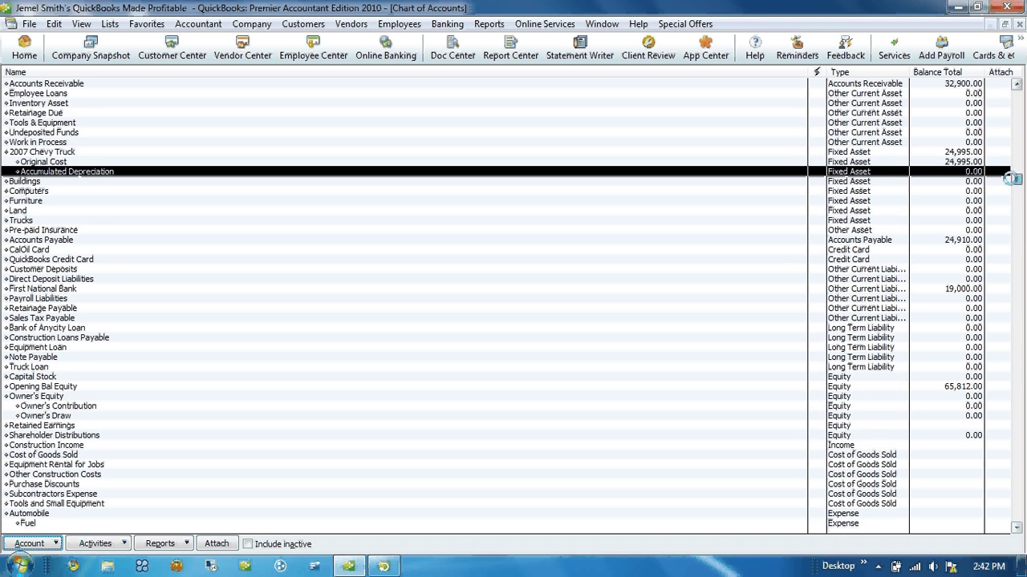
scroll(1009, 144, up, 1)
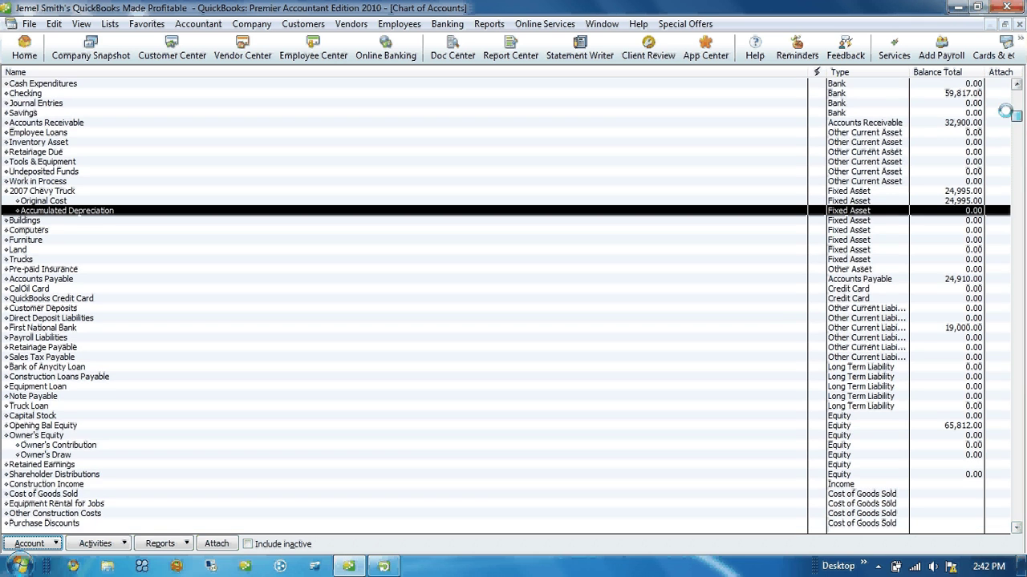
scroll(1005, 110, up, 1)
scroll(999, 275, down, 4)
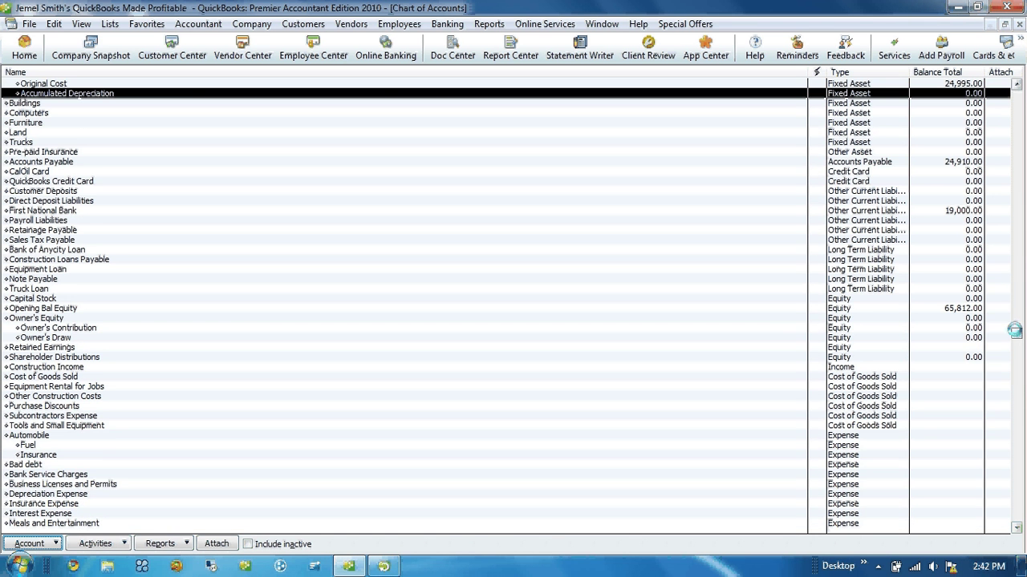
scroll(1011, 321, up, 2)
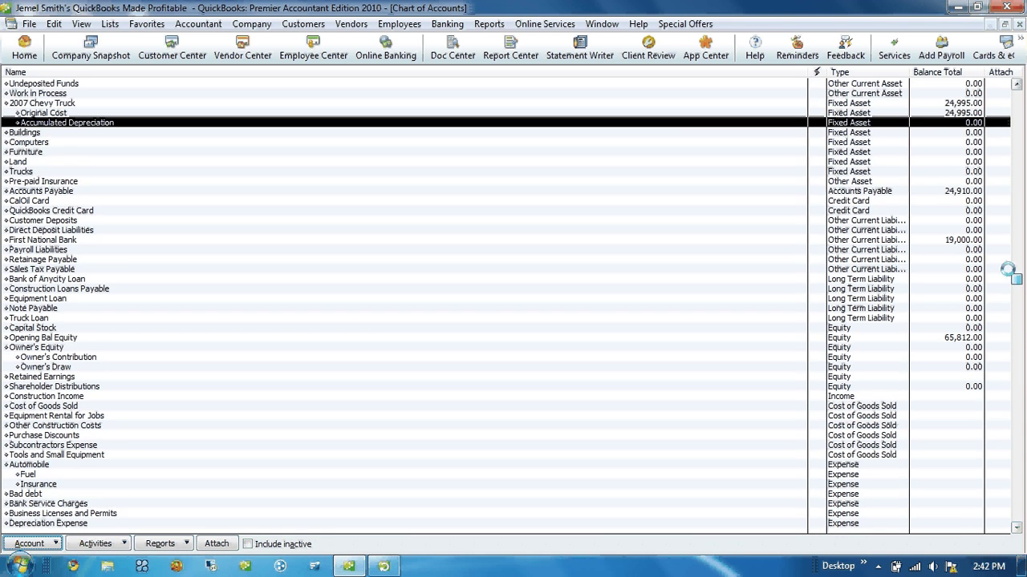
scroll(1008, 259, up, 3)
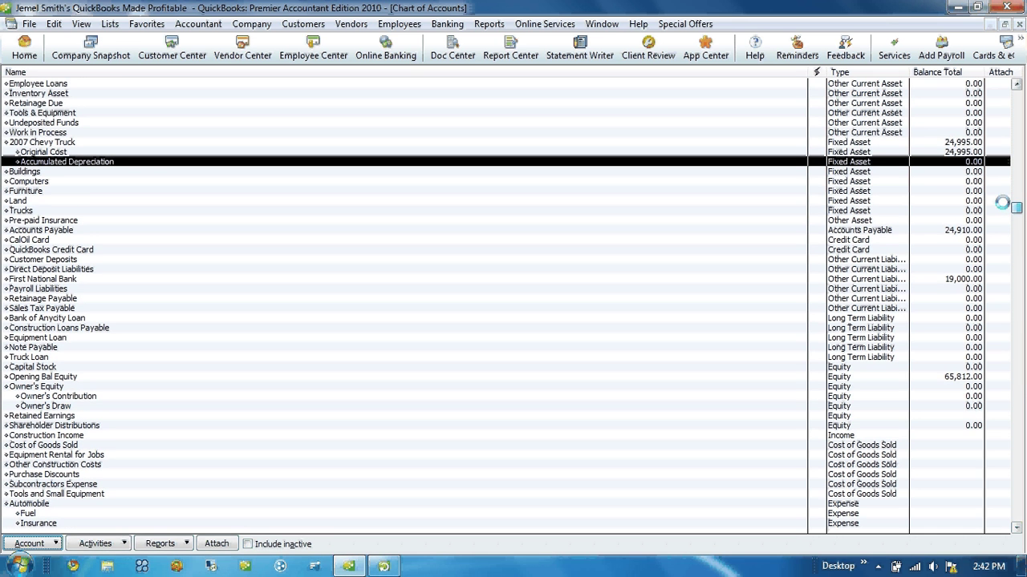
Enter a 12/31/2010 1,000.00 Depreciation Expense entry with memo 'To record Accumulated Depreciation'.
scroll(1003, 192, up, 1)
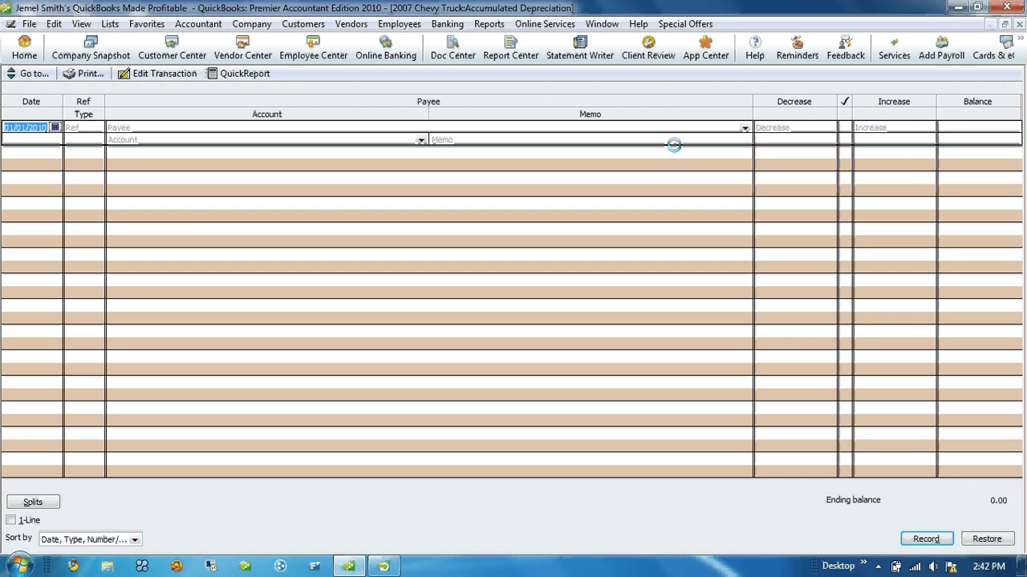
text(123110)
key(Tab)
key(Tab)
key(Tab)
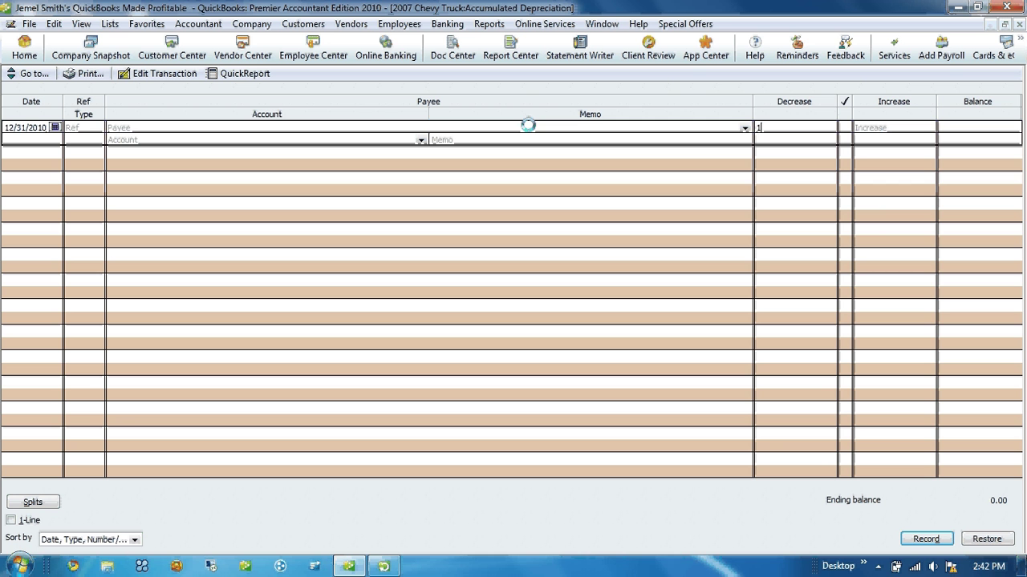
key(Tab)
key(Tab)
text(1,00)
text(00)
key(Tab)
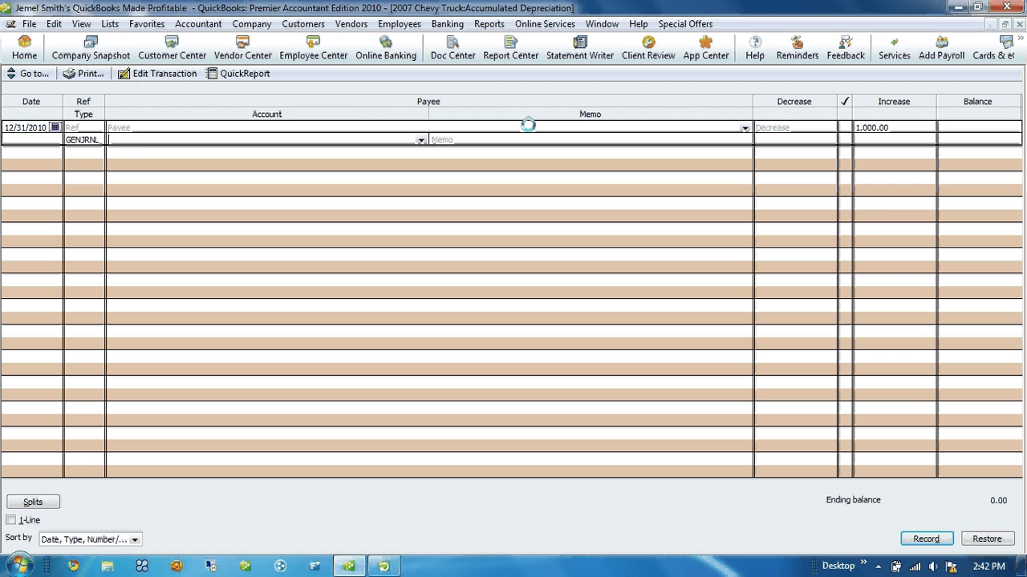
text(Depreciation Expense)
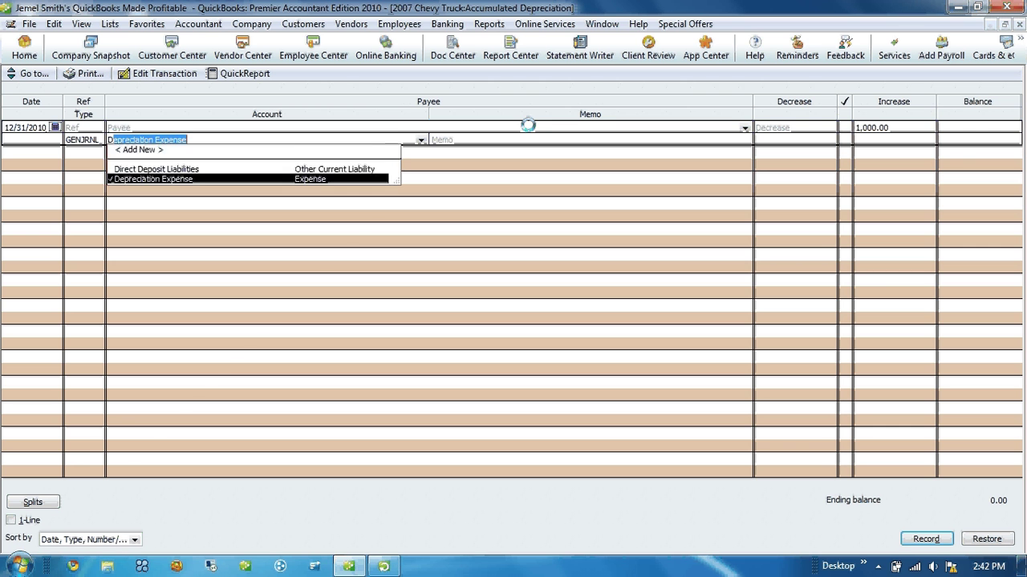
key(Tab)
text(To record Accumulated Depreciation)
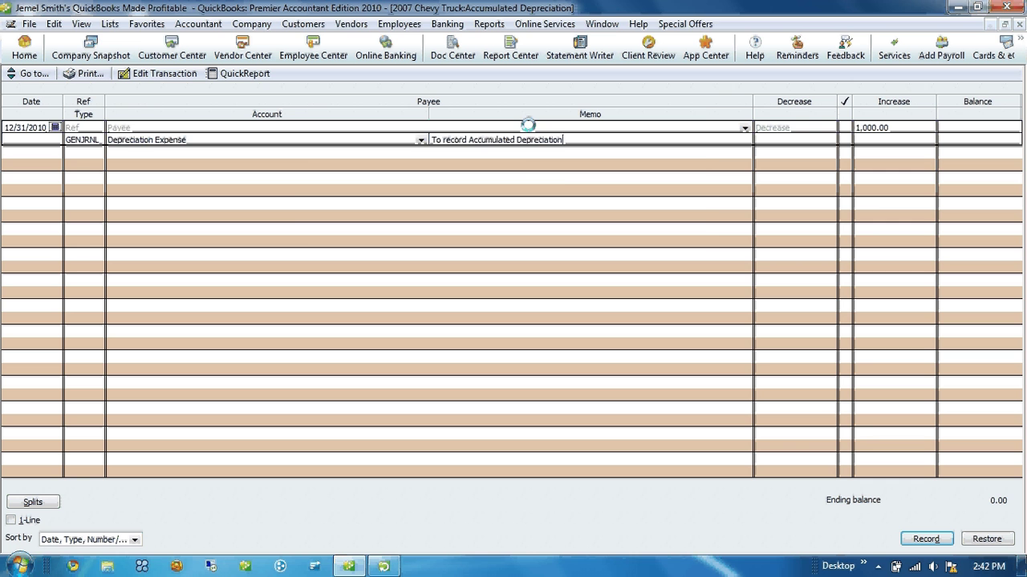
key(Return)
key(Return)
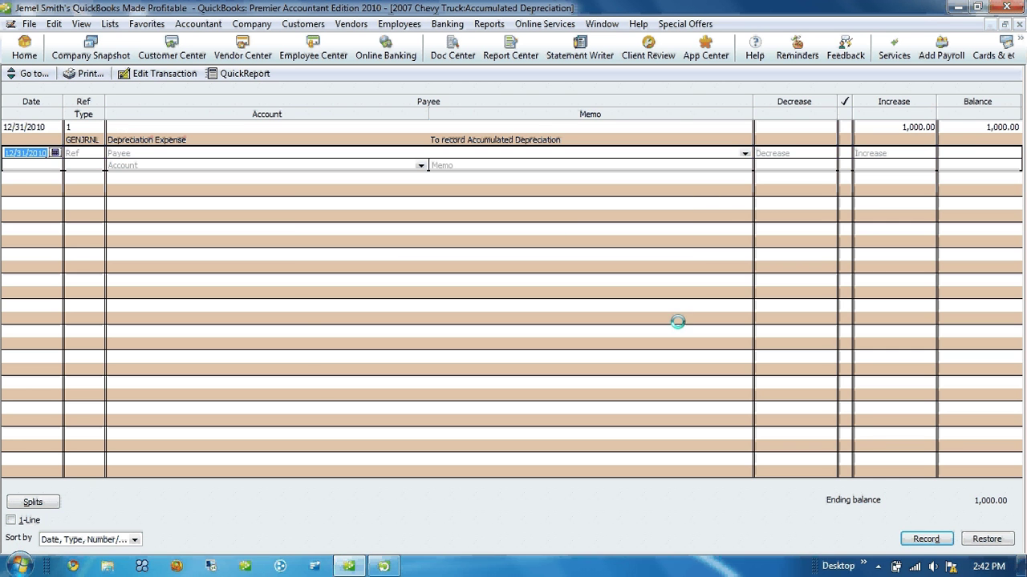
Confirm the future-dated entry and reopen the Accumulated Depreciation register.
click(923, 538)
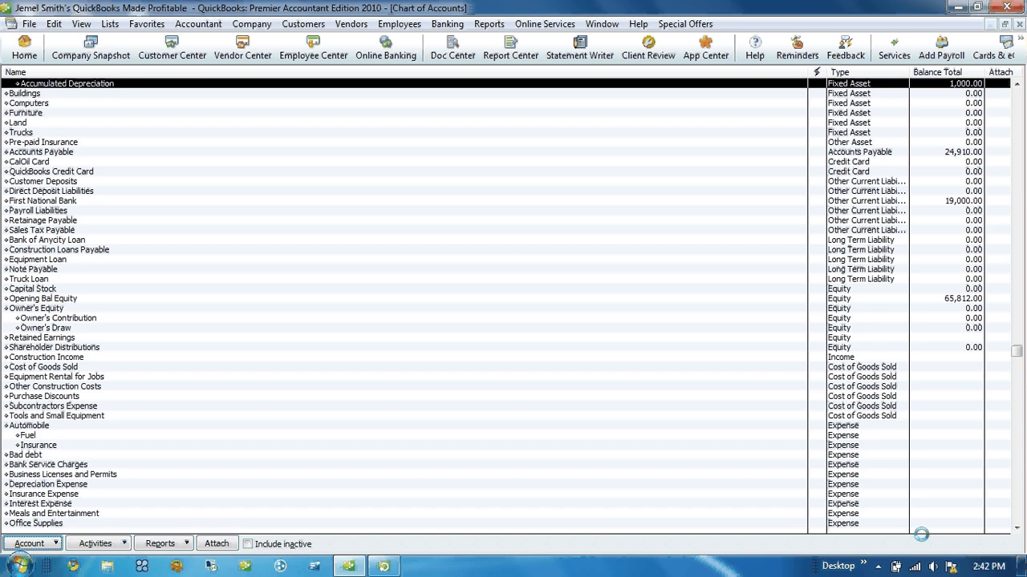
drag(1013, 350, 1011, 207)
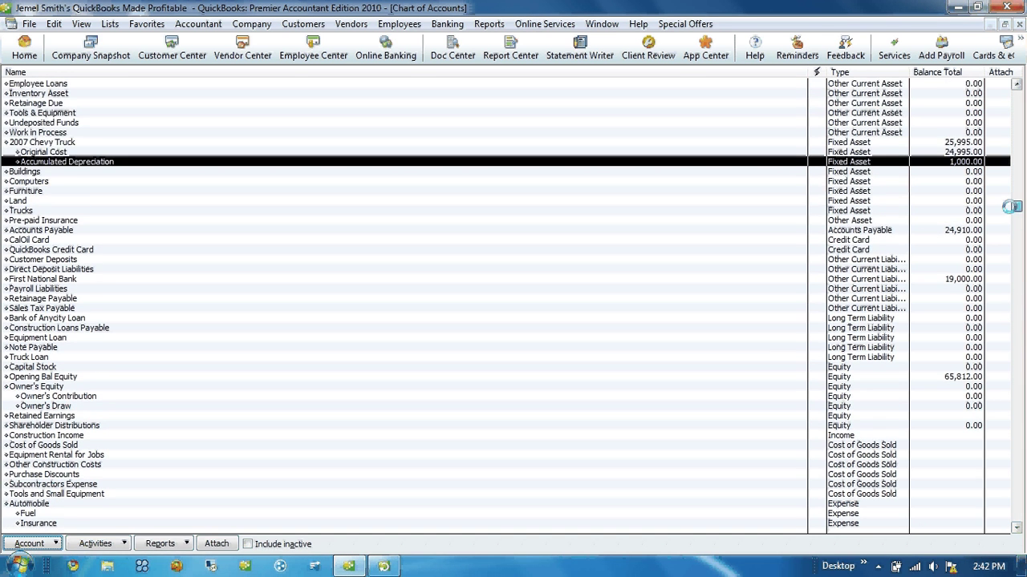
double_click(954, 160)
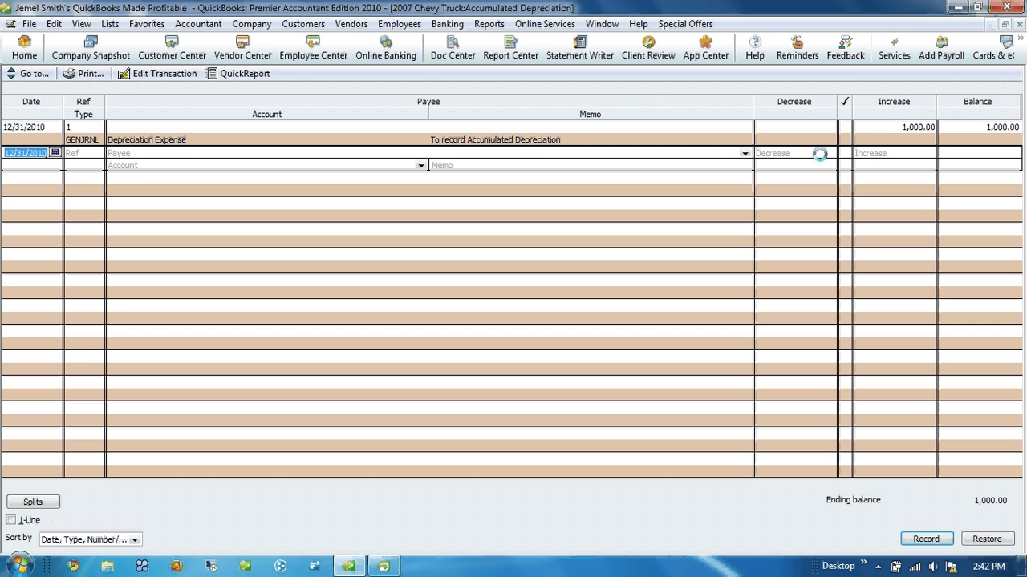
Move the 1,000.00 from Increase to Decrease and record the changed entry.
click(915, 128)
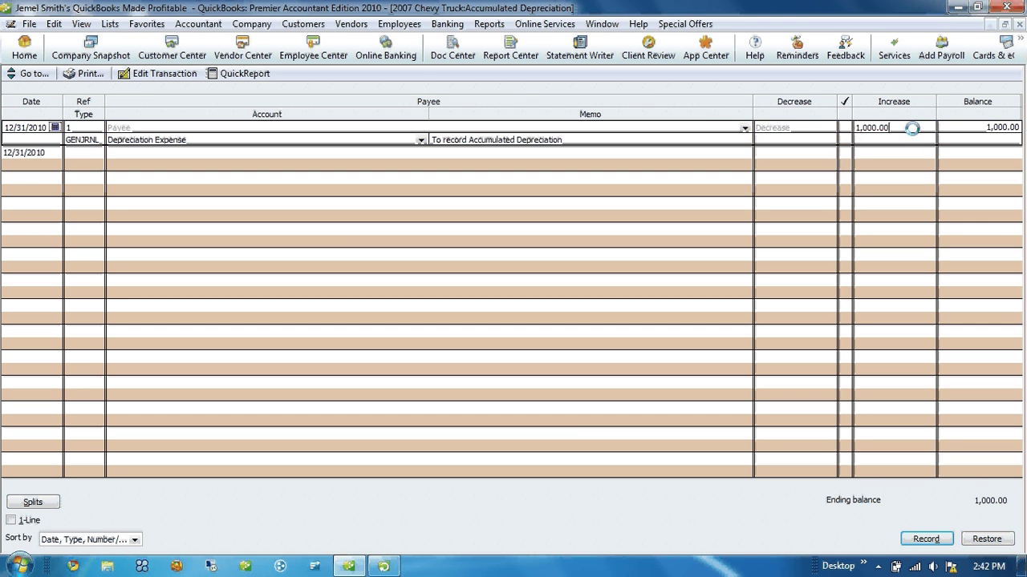
key(Delete)
click(744, 127)
click(761, 127)
text(1,000.00)
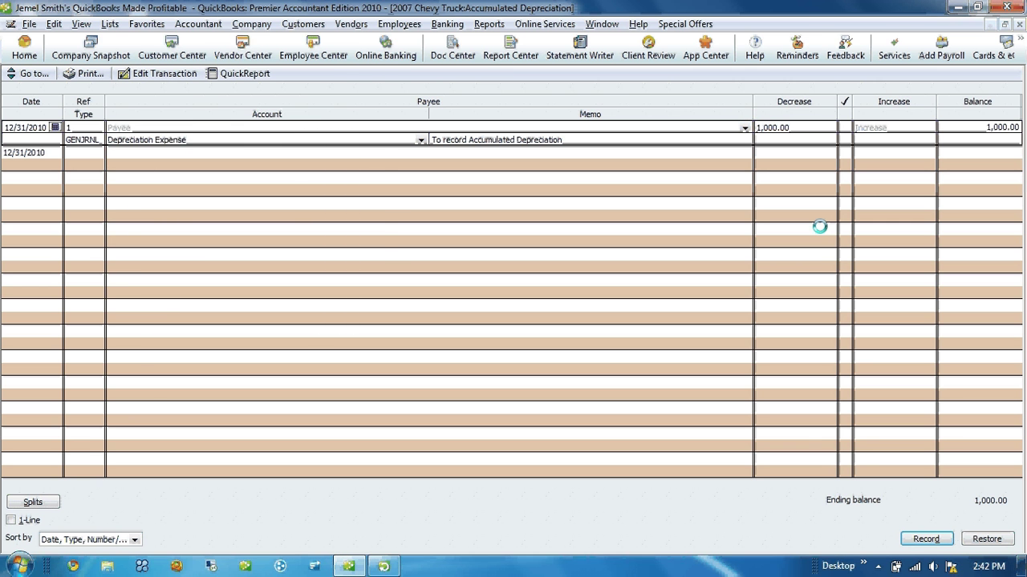
key(alt+a)
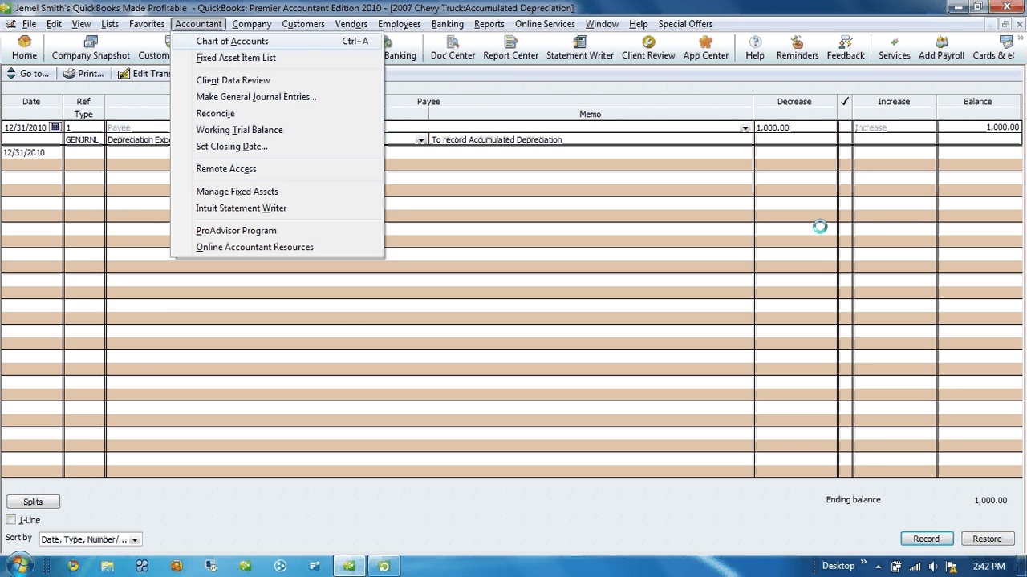
key(a)
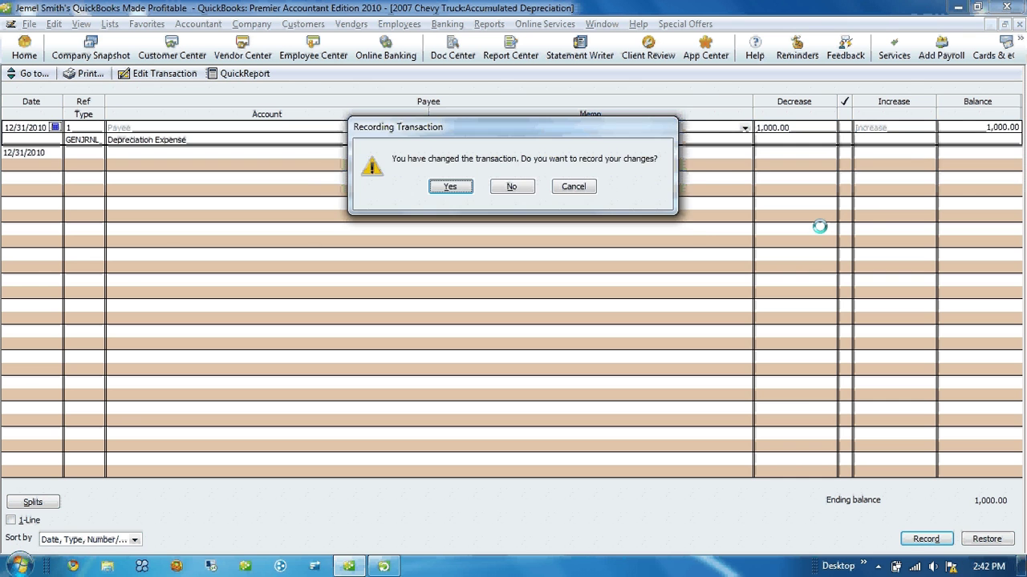
key(Return)
key(Return)
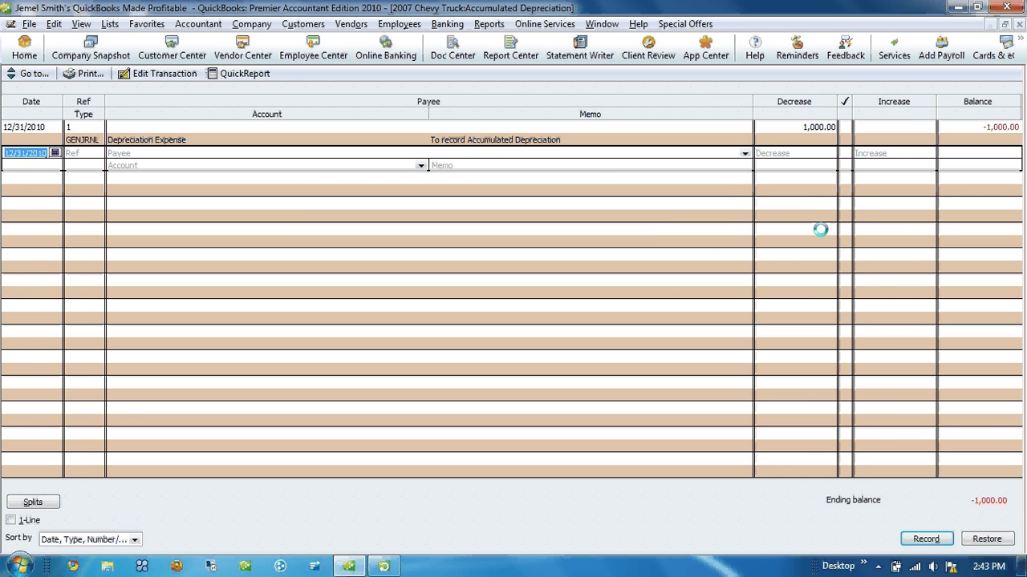
key(Escape)
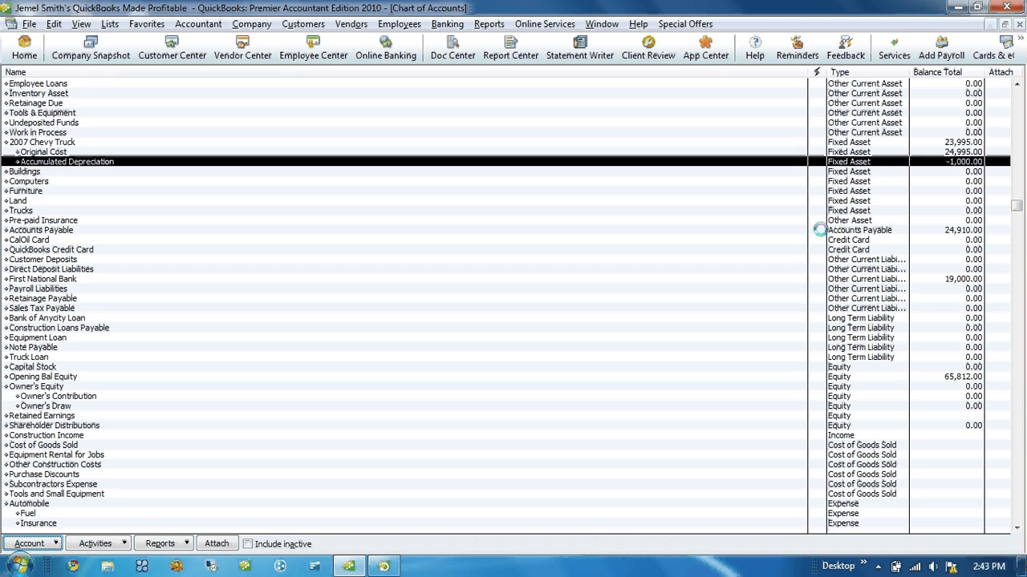
click(919, 152)
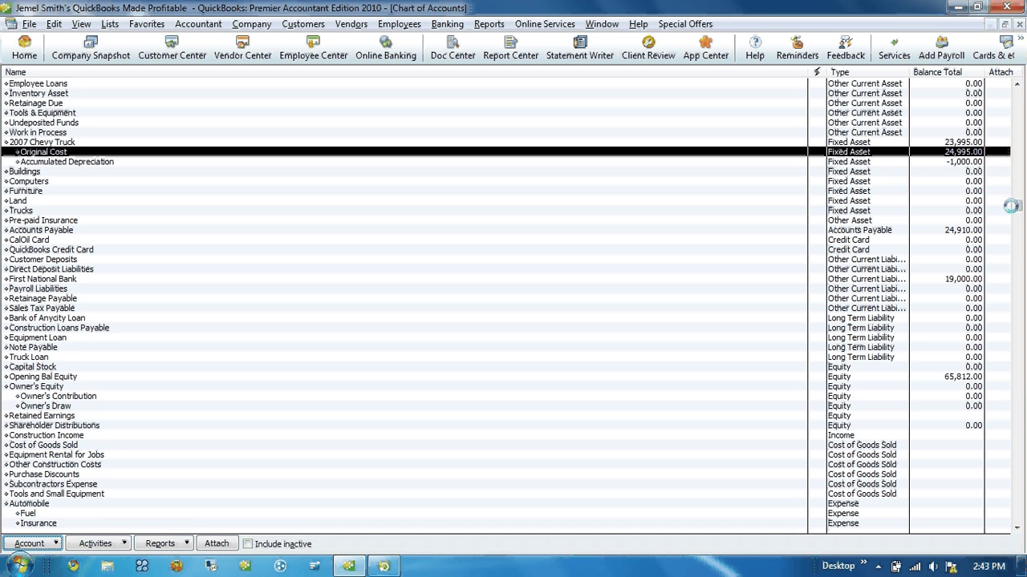
drag(1013, 204, 1015, 157)
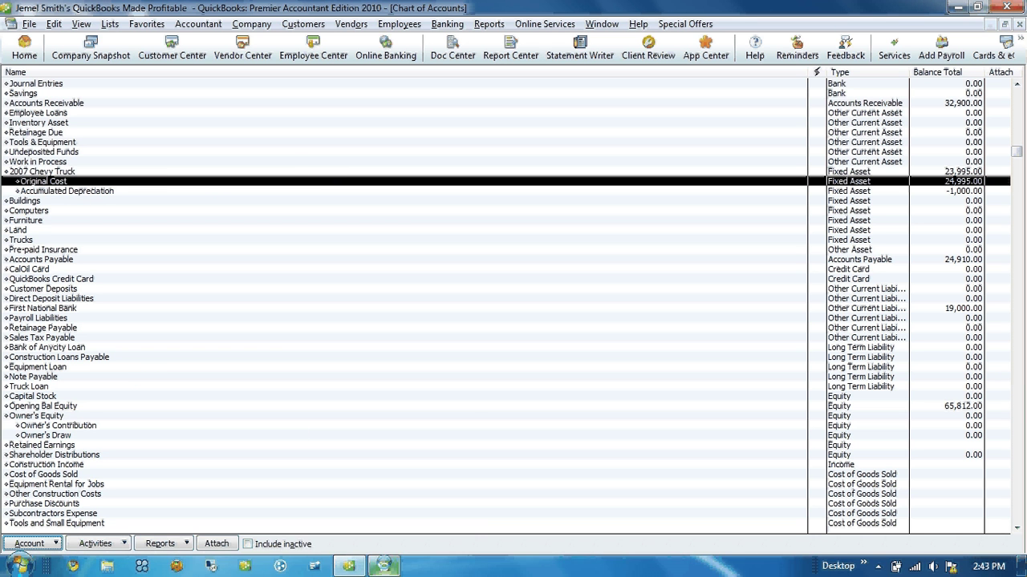
mouse_move(384, 566)
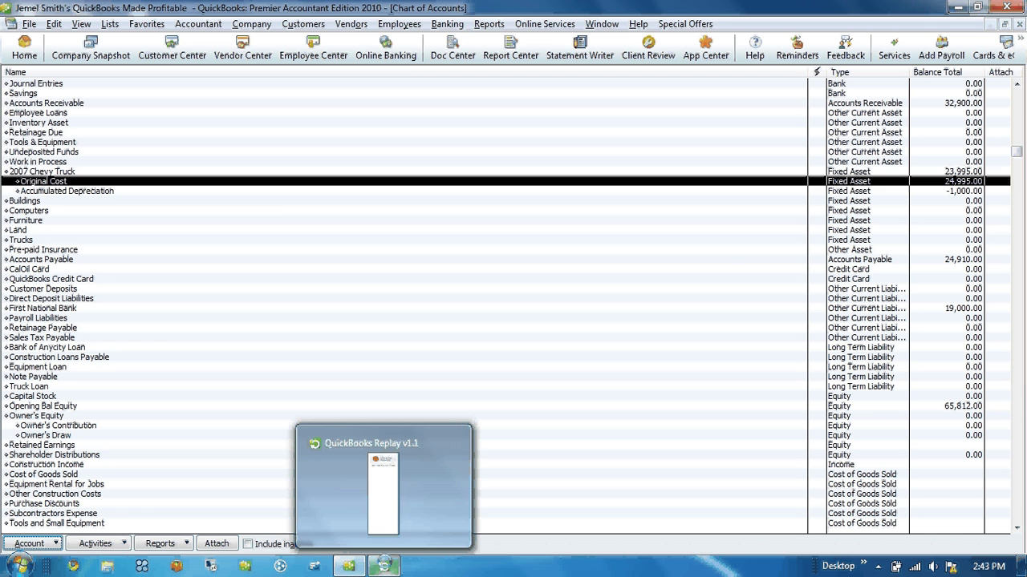
click(383, 566)
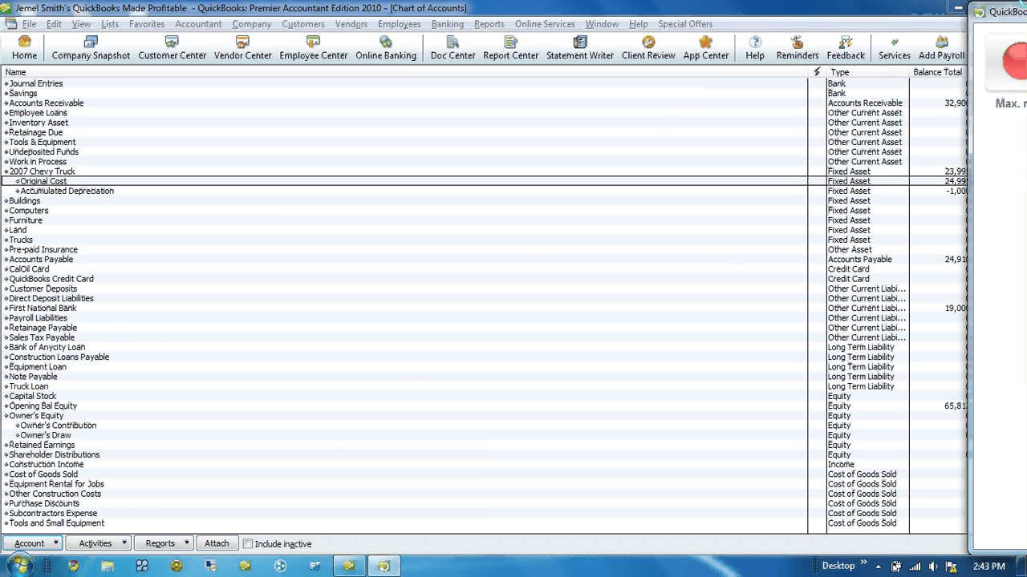